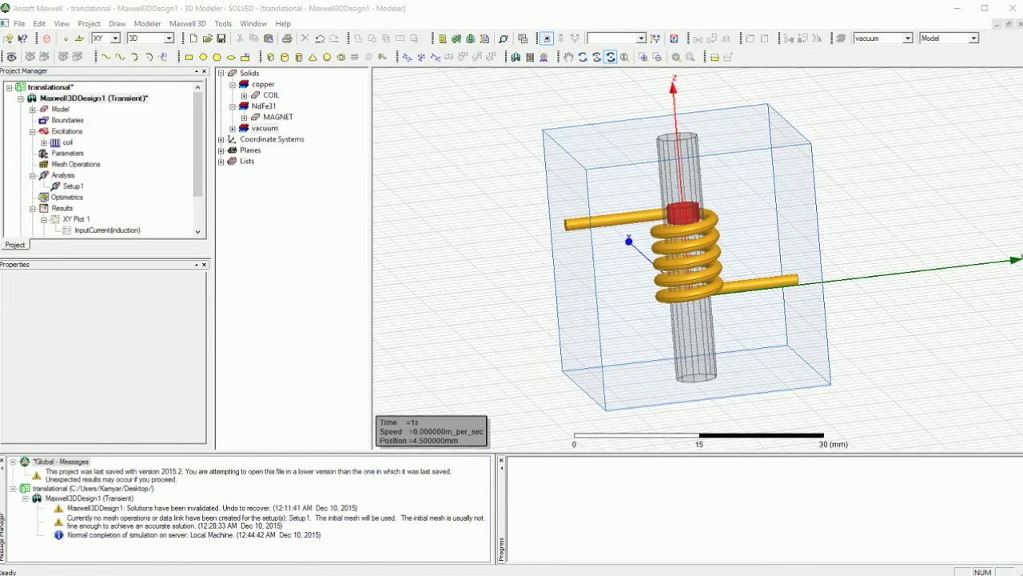
# Clear the Maxwell3DDesign1 messages from the Message Manager, keeping only the global version warning
pyautogui.rightClick(414, 501)
pyautogui.click(438, 505)
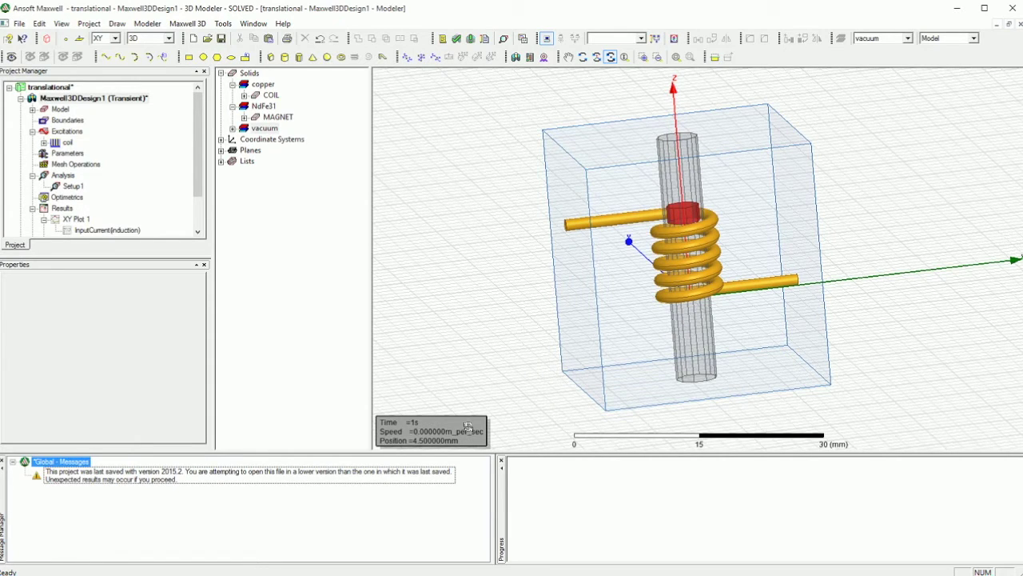
# Set the view context time to 0s, placing the magnet at -5 mm
pyautogui.doubleClick(432, 424)
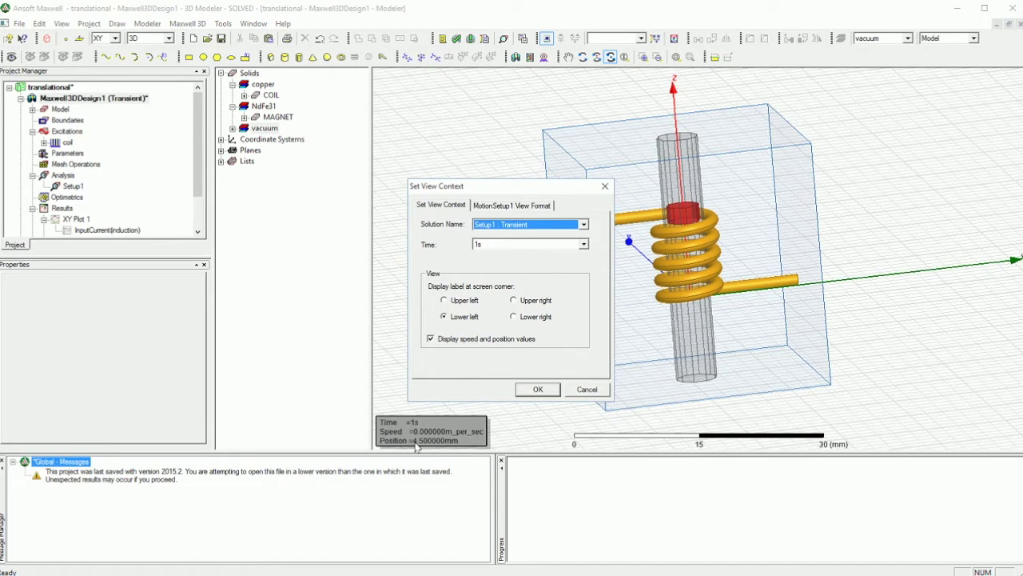
pyautogui.click(485, 248)
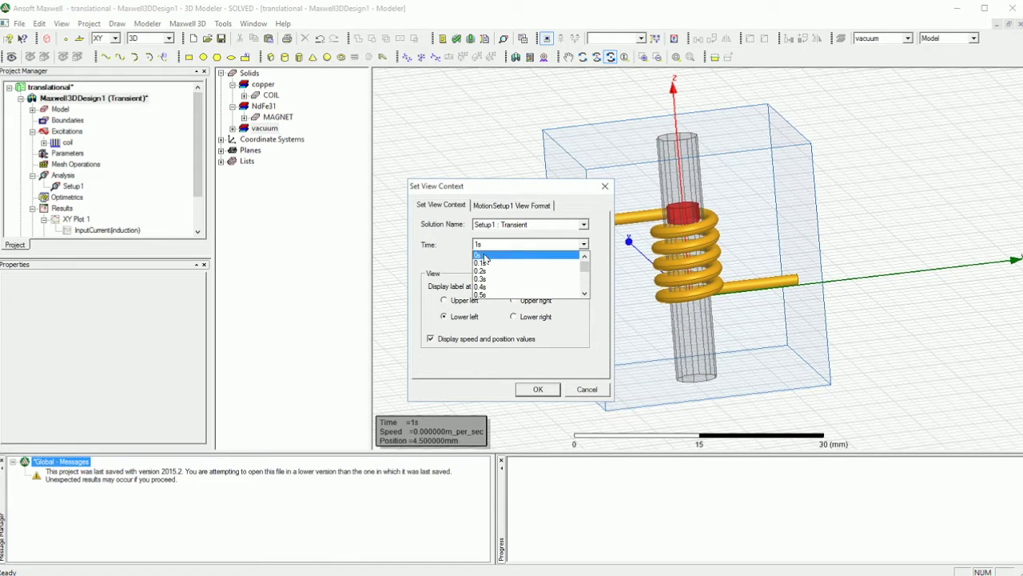
pyautogui.click(483, 255)
pyautogui.click(538, 389)
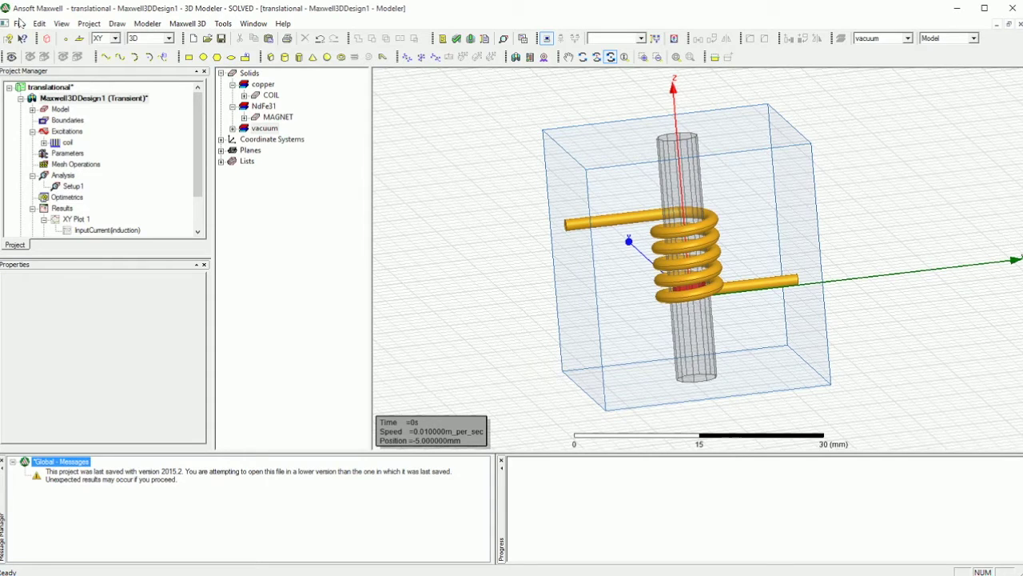
pyautogui.click(59, 24)
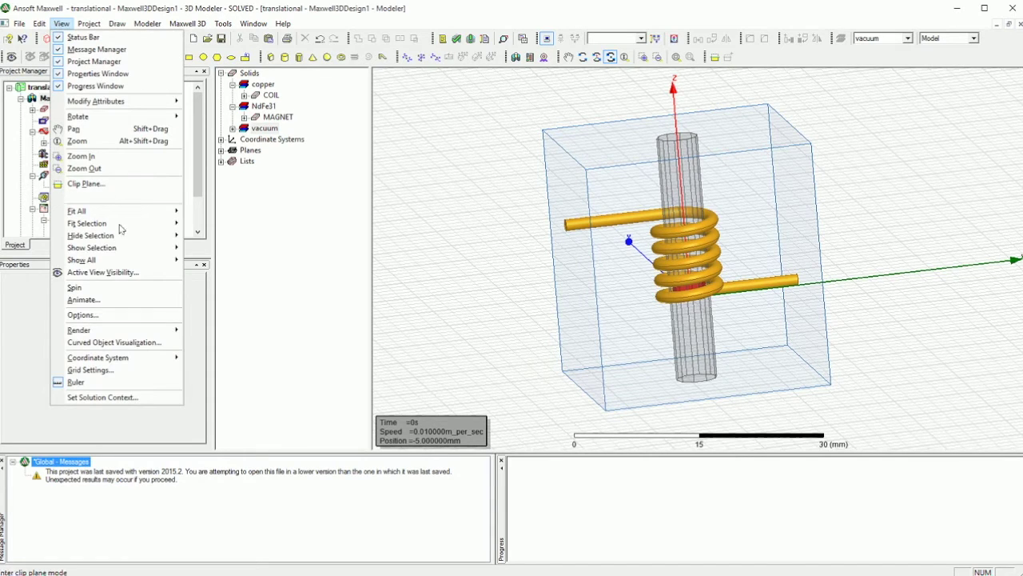
pyautogui.click(134, 301)
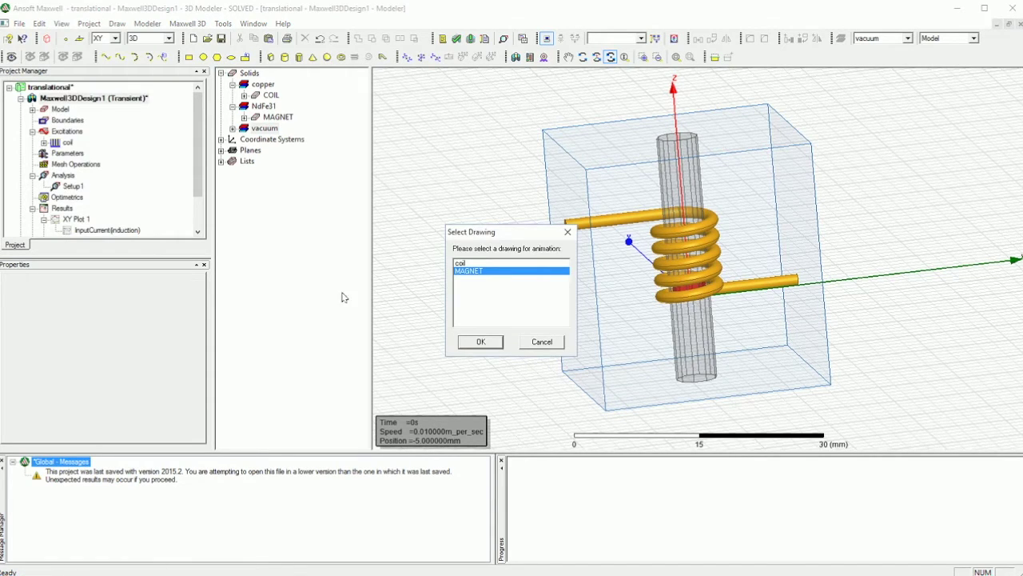
pyautogui.click(481, 342)
pyautogui.click(471, 420)
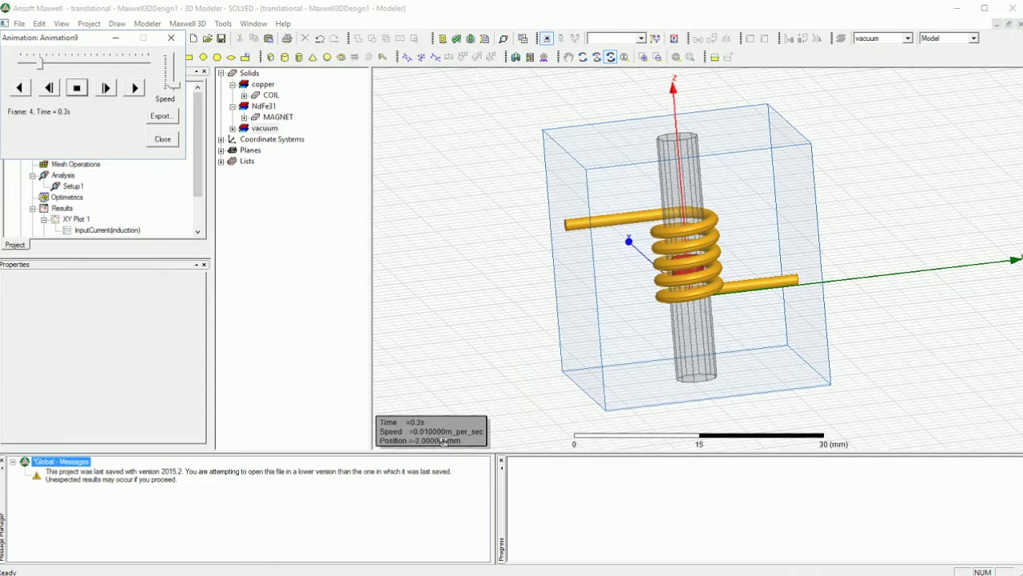
pyautogui.click(163, 140)
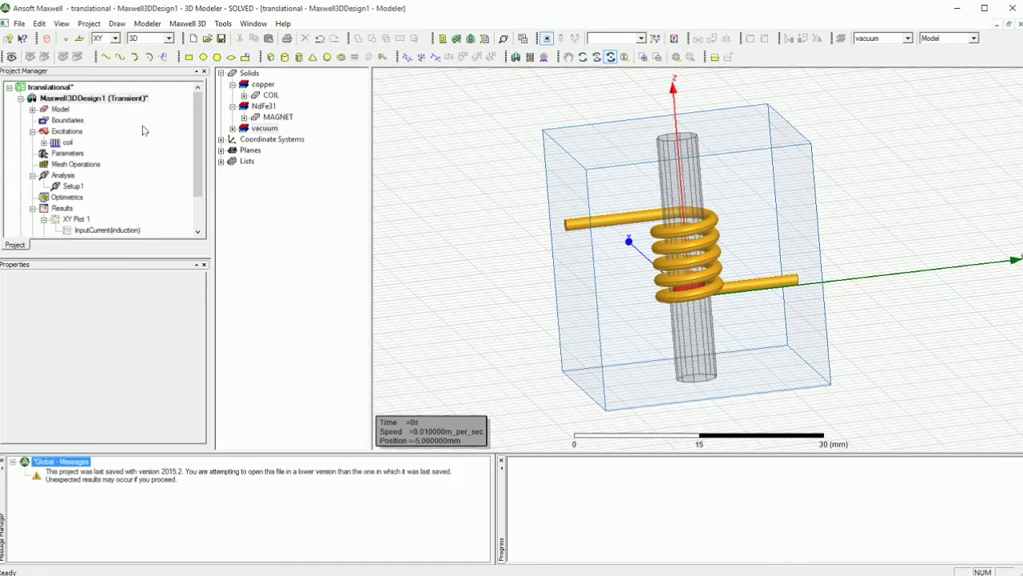
pyautogui.scroll(-1, 201, 130)
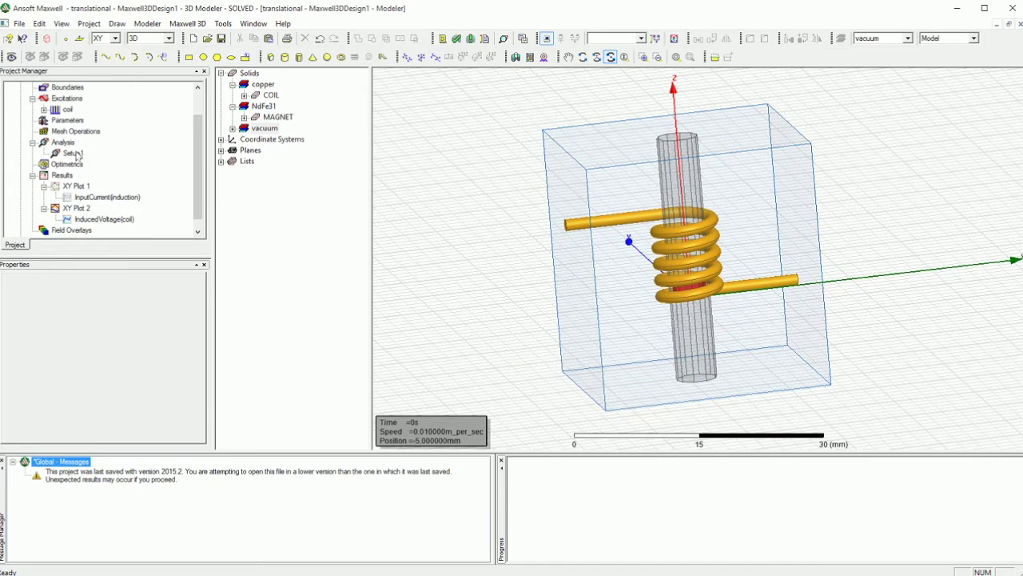
pyautogui.rightClick(74, 152)
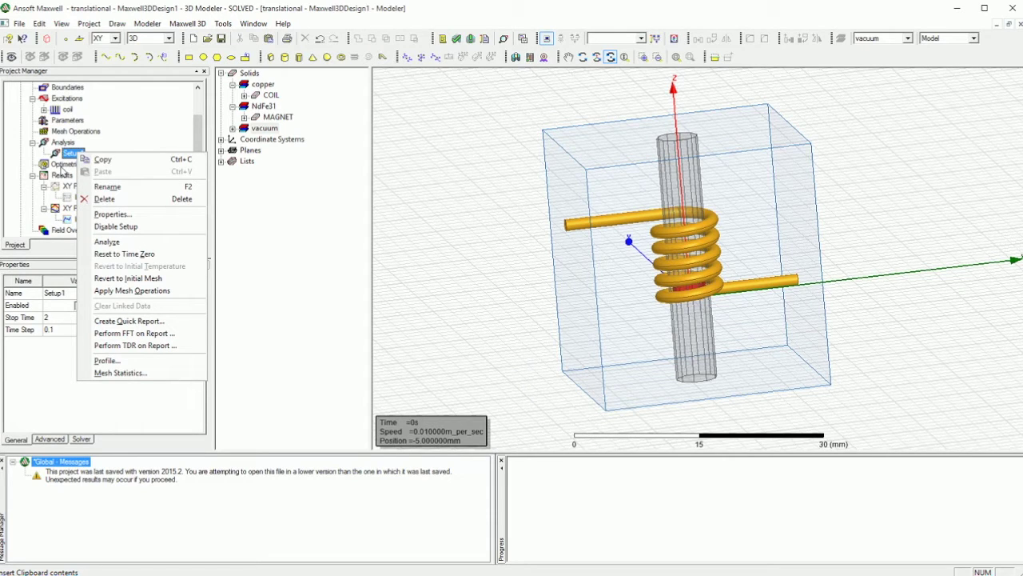
pyautogui.click(57, 166)
pyautogui.rightClick(61, 176)
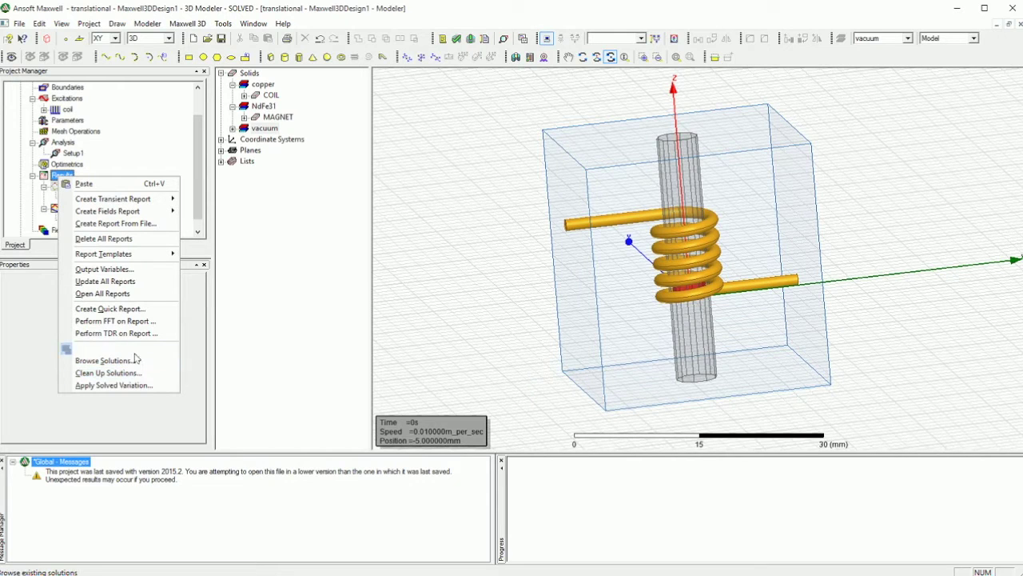
pyautogui.click(99, 349)
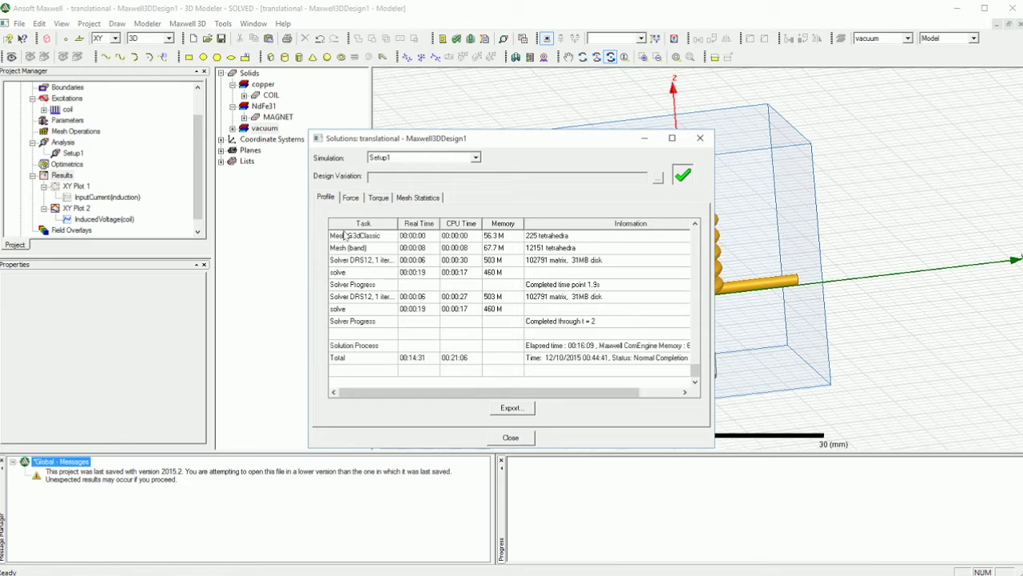
pyautogui.click(357, 200)
pyautogui.click(377, 198)
pyautogui.click(424, 200)
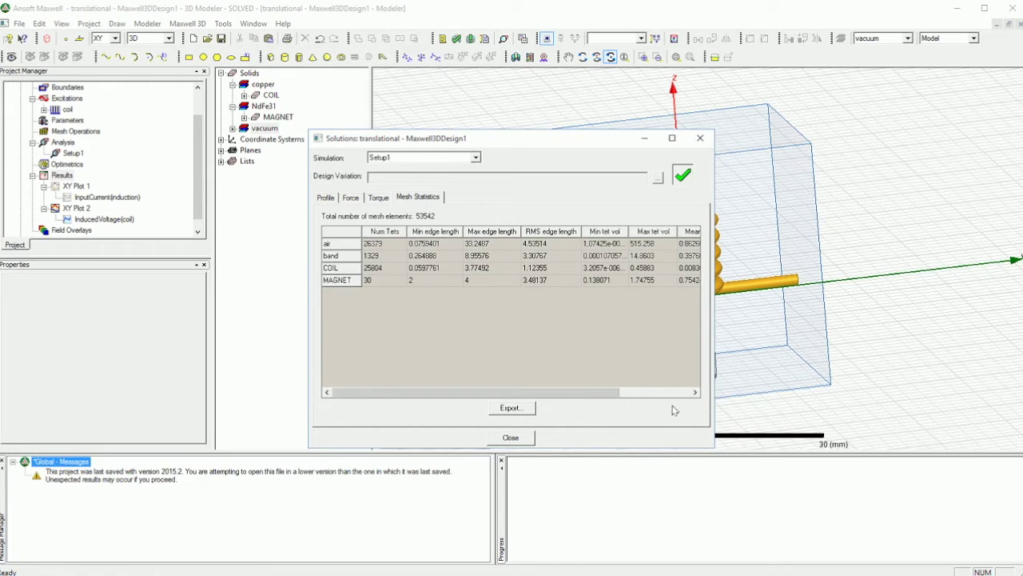
pyautogui.moveTo(610, 396); pyautogui.dragTo(584, 393)
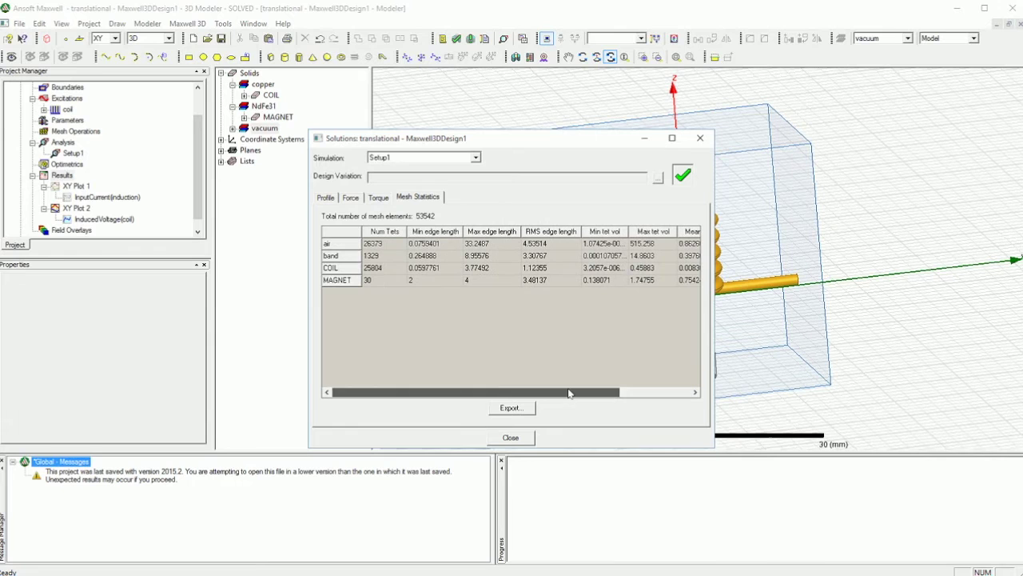
pyautogui.moveTo(612, 394); pyautogui.dragTo(560, 392)
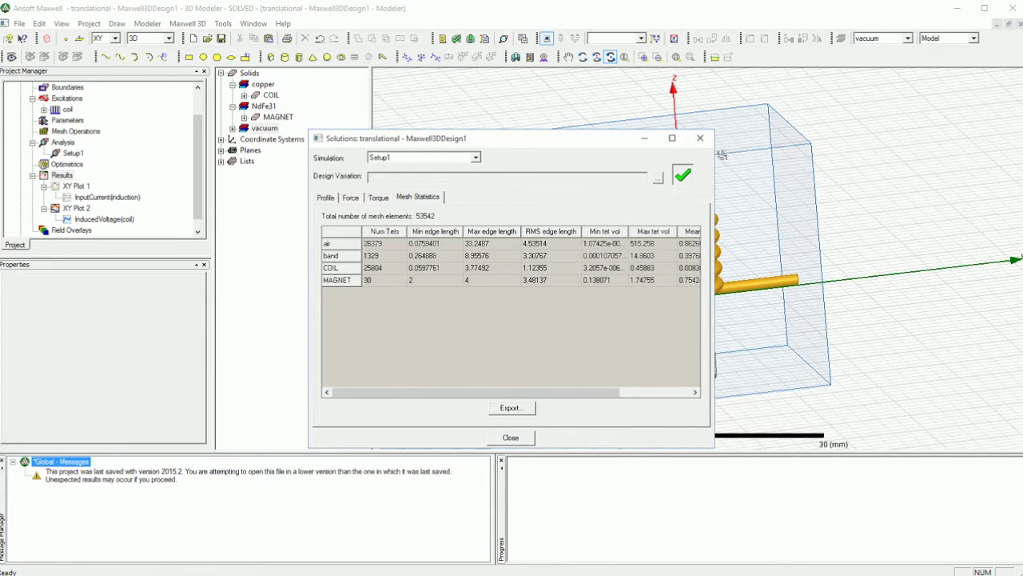
pyautogui.click(700, 138)
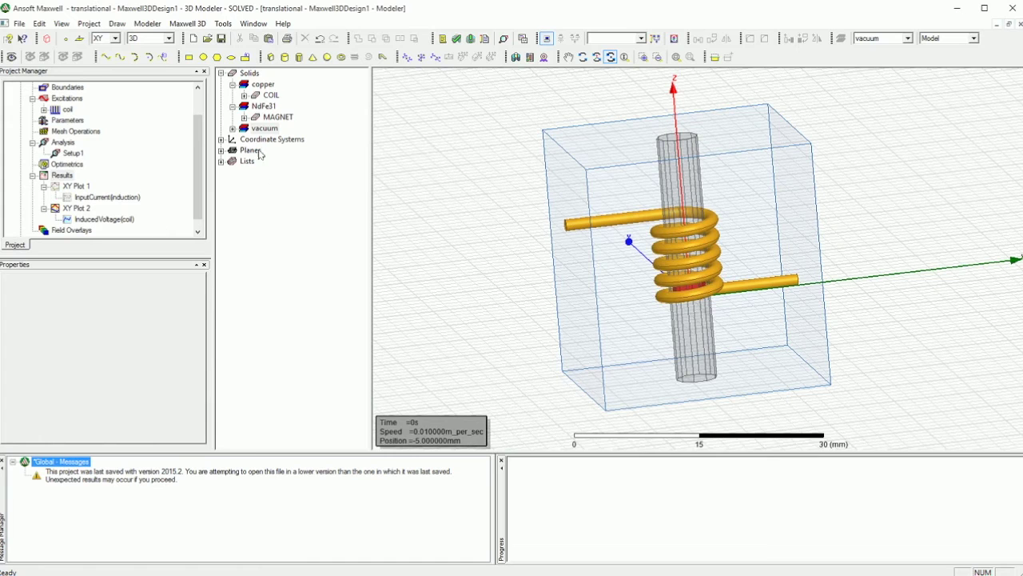
pyautogui.rightClick(72, 153)
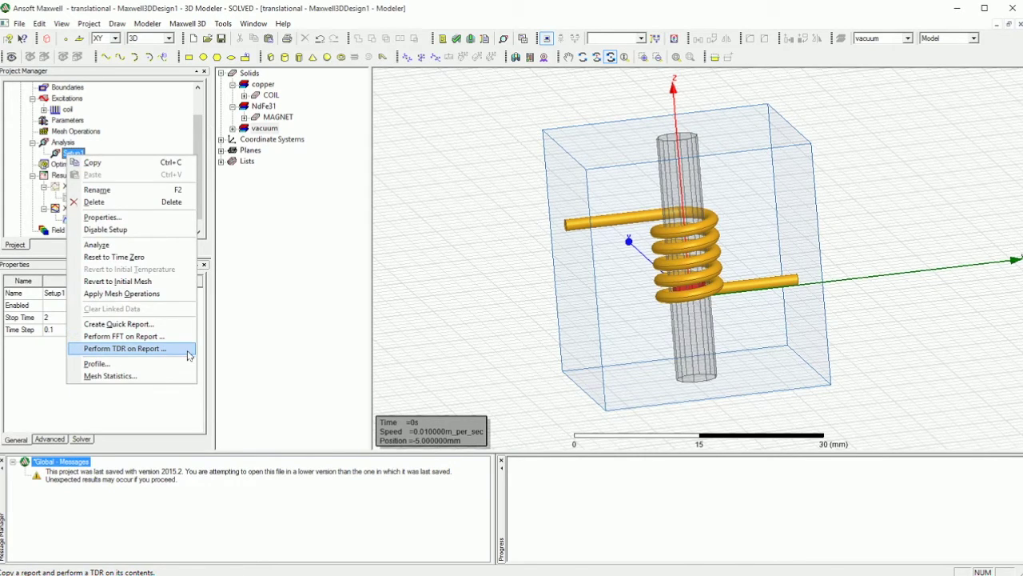
pyautogui.click(189, 352)
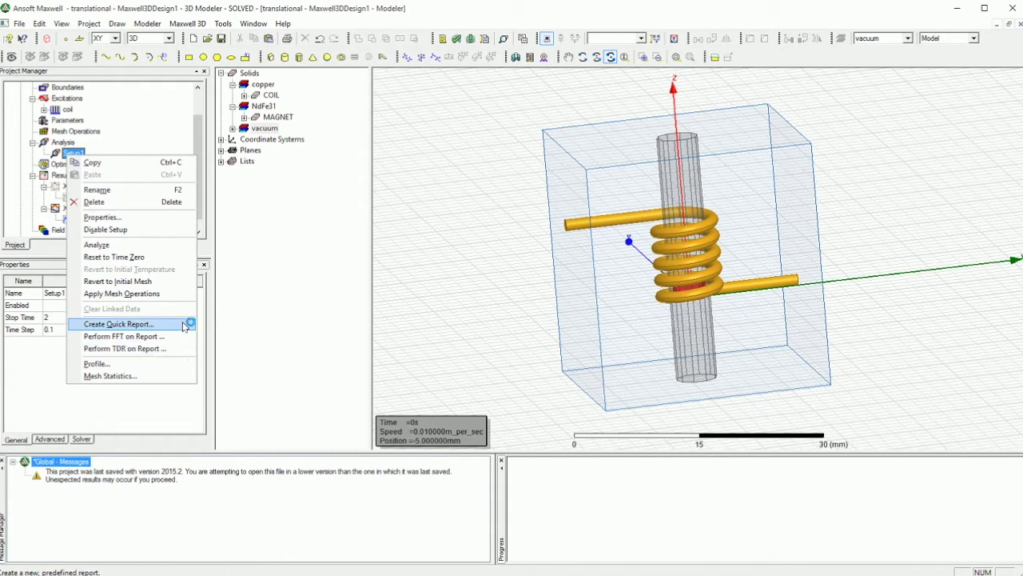
pyautogui.click(187, 128)
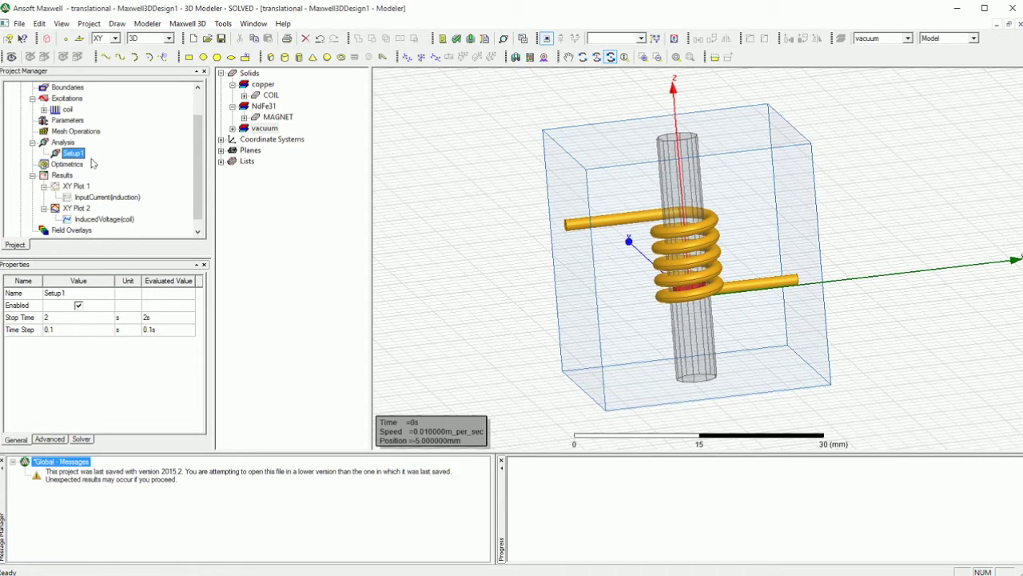
pyautogui.scroll(-1, 94, 165)
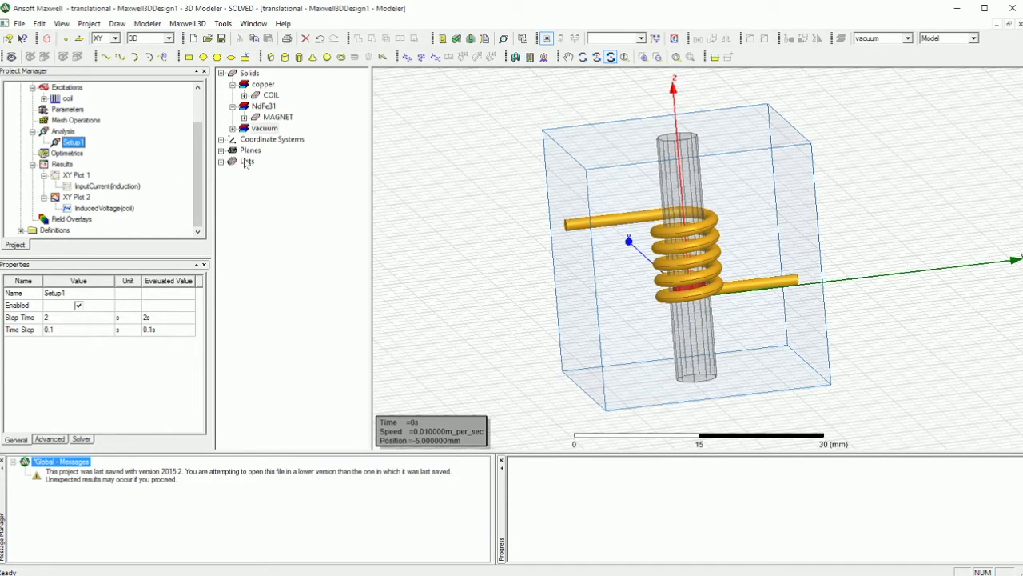
# Show the construction planes and select the Global:YZ plane
pyautogui.click(221, 151)
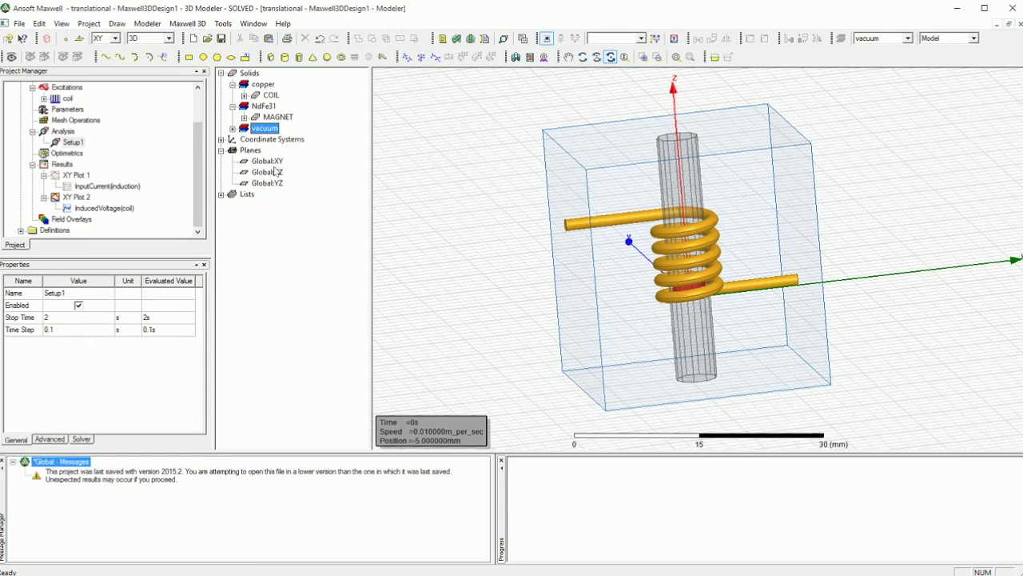
pyautogui.moveTo(684, 257); pyautogui.dragTo(838, 258)
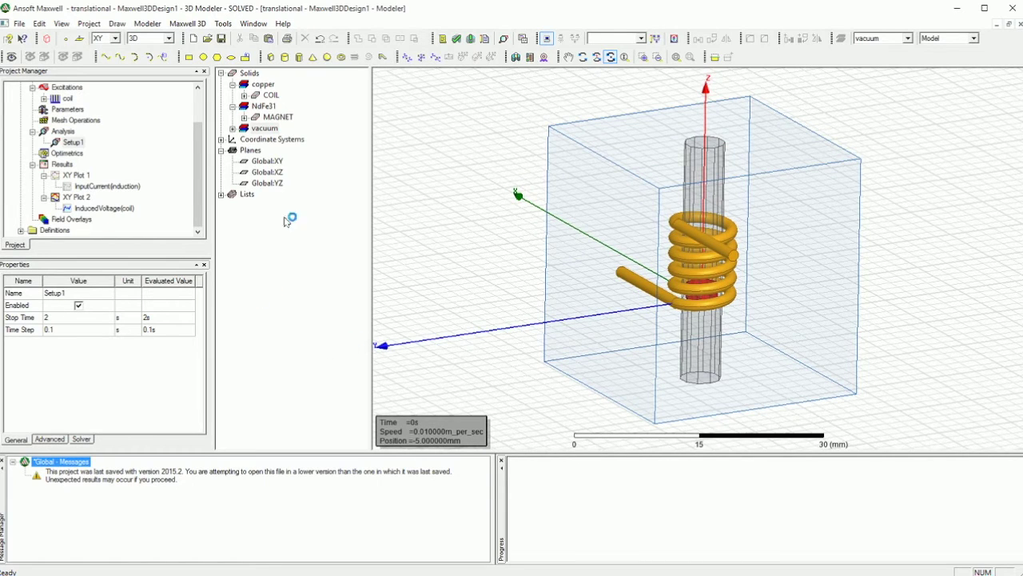
pyautogui.click(276, 183)
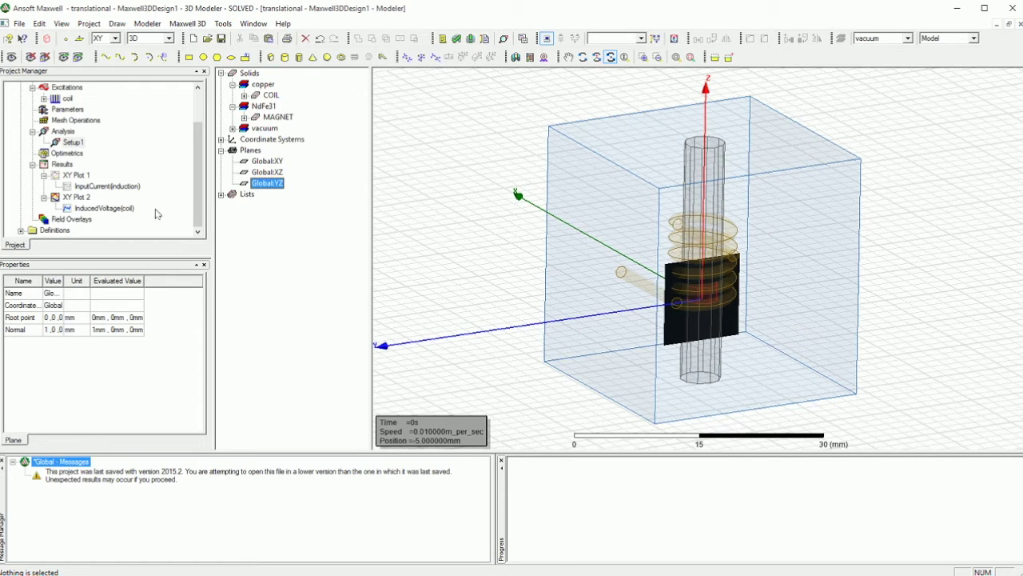
# Plot Mag_B on the YZ plane over all objects, then zoom in with the coil upright
pyautogui.click(181, 24)
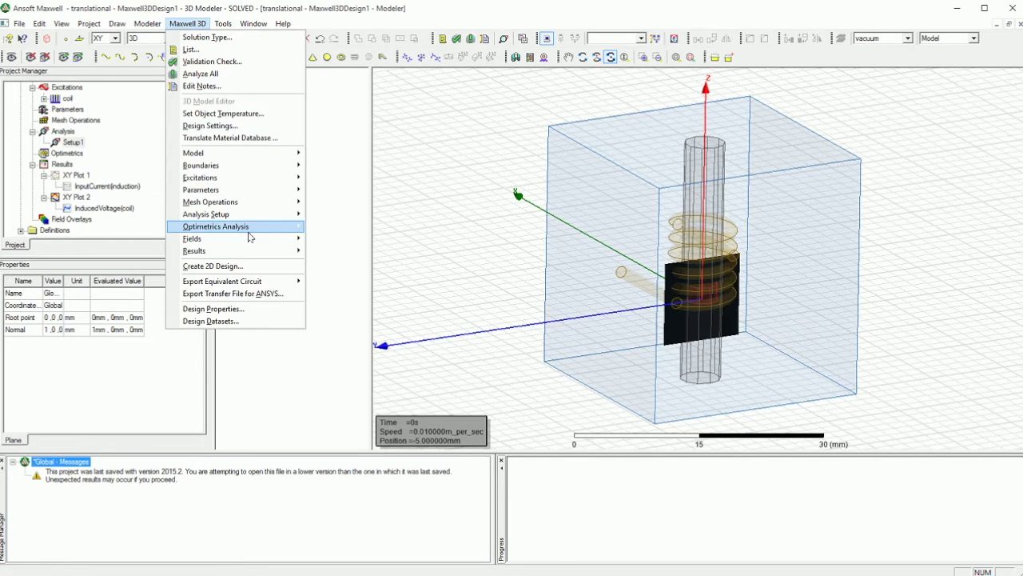
pyautogui.moveTo(242, 192)
pyautogui.moveTo(263, 238)
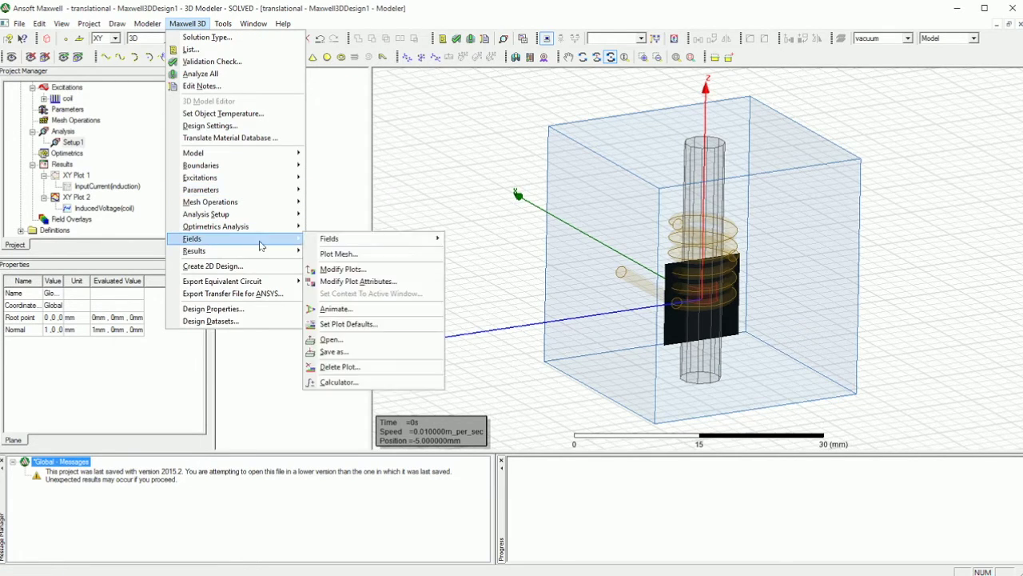
pyautogui.moveTo(375, 244)
pyautogui.moveTo(498, 251)
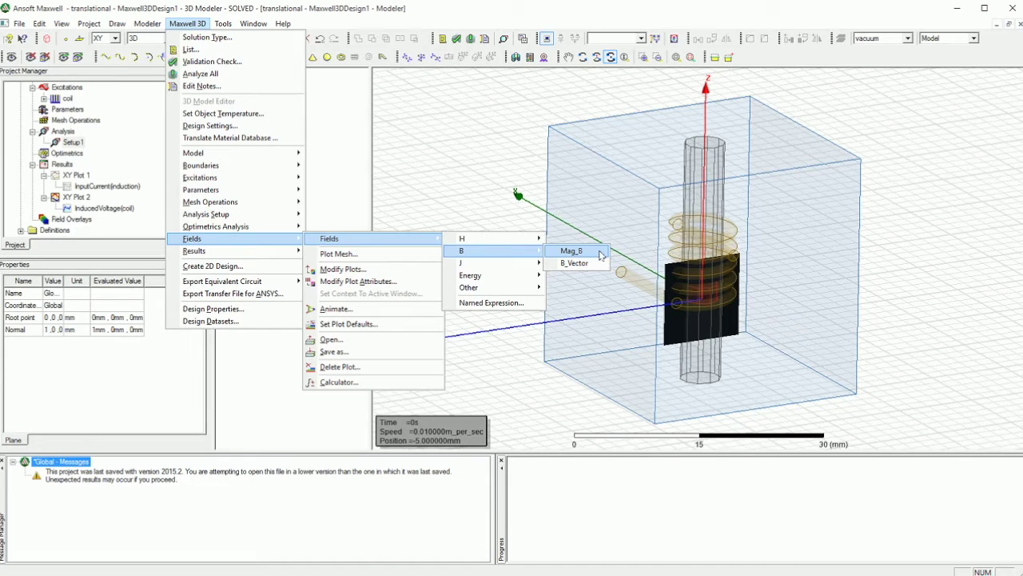
pyautogui.click(572, 251)
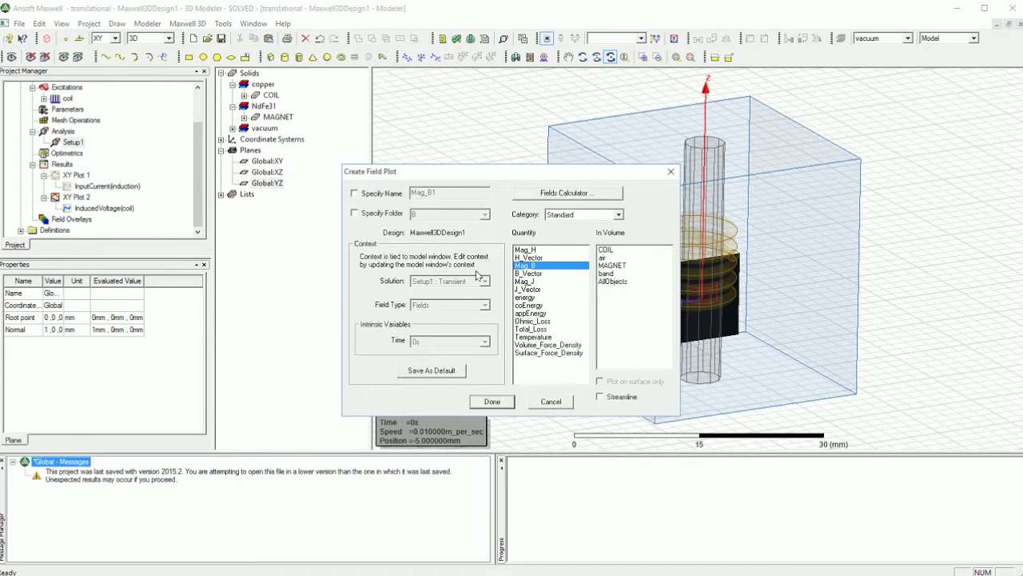
pyautogui.click(605, 282)
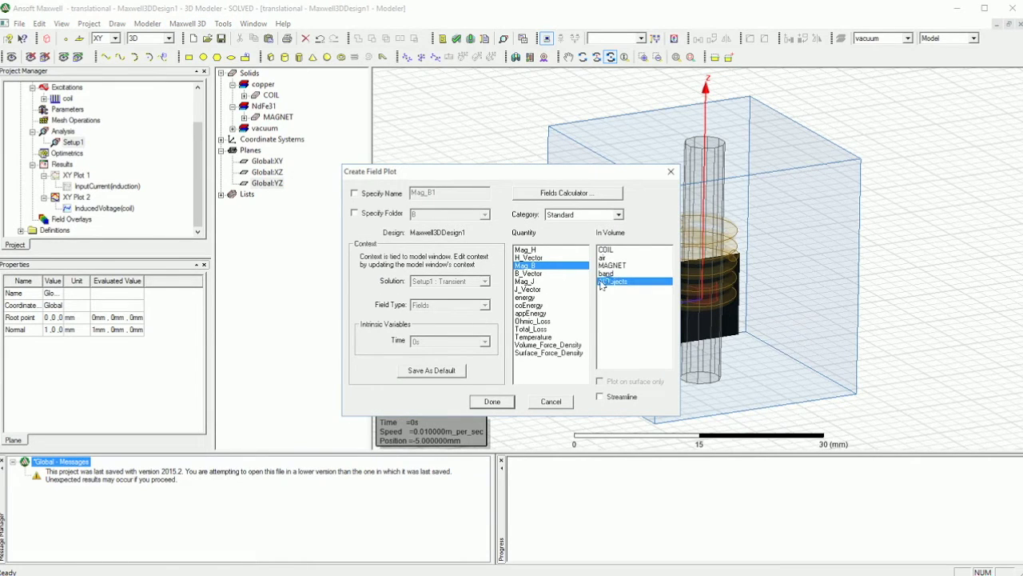
pyautogui.click(493, 403)
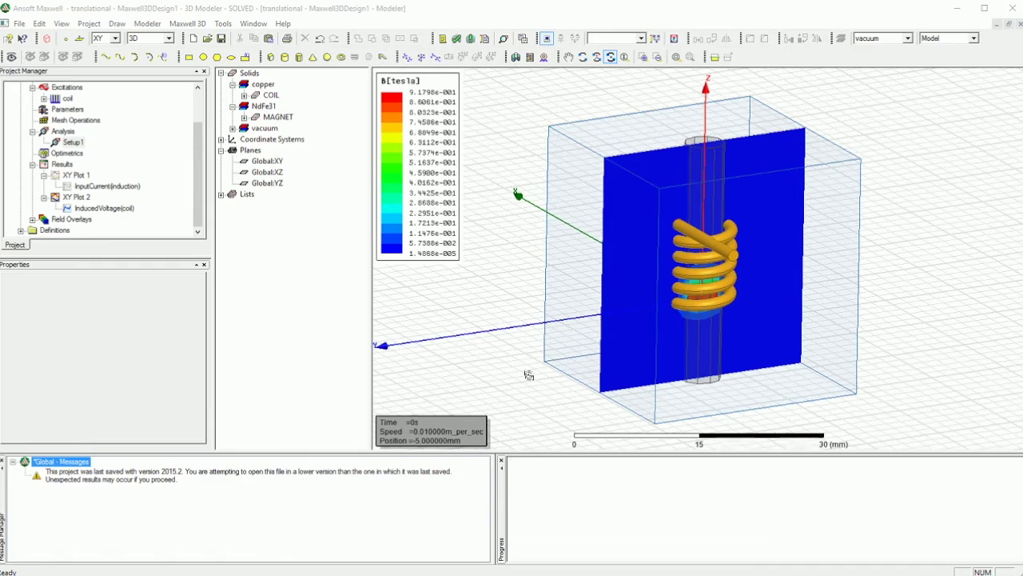
pyautogui.moveTo(744, 271); pyautogui.dragTo(722, 324)
pyautogui.scroll(5, 722, 324)
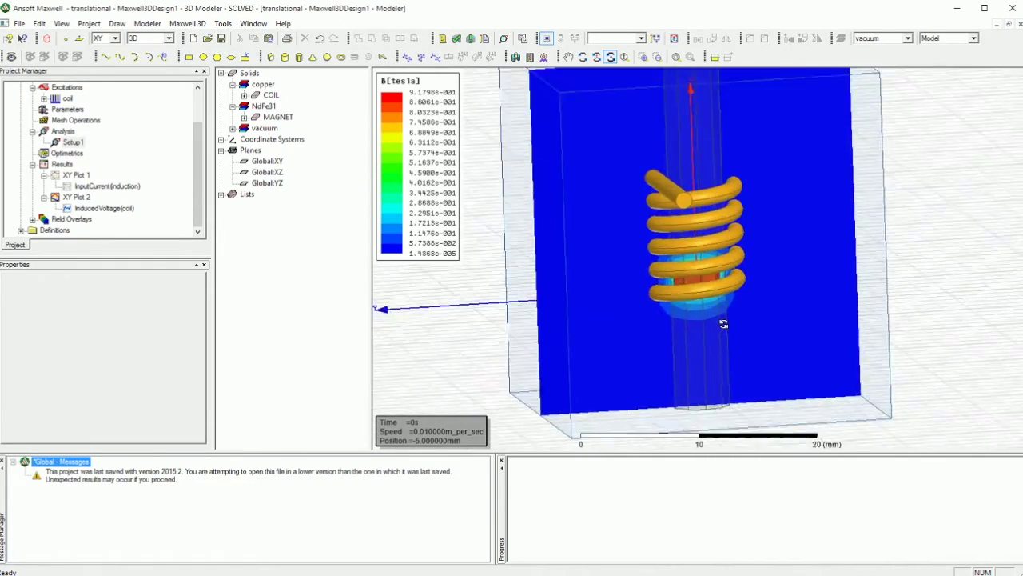
pyautogui.moveTo(681, 254); pyautogui.dragTo(668, 250)
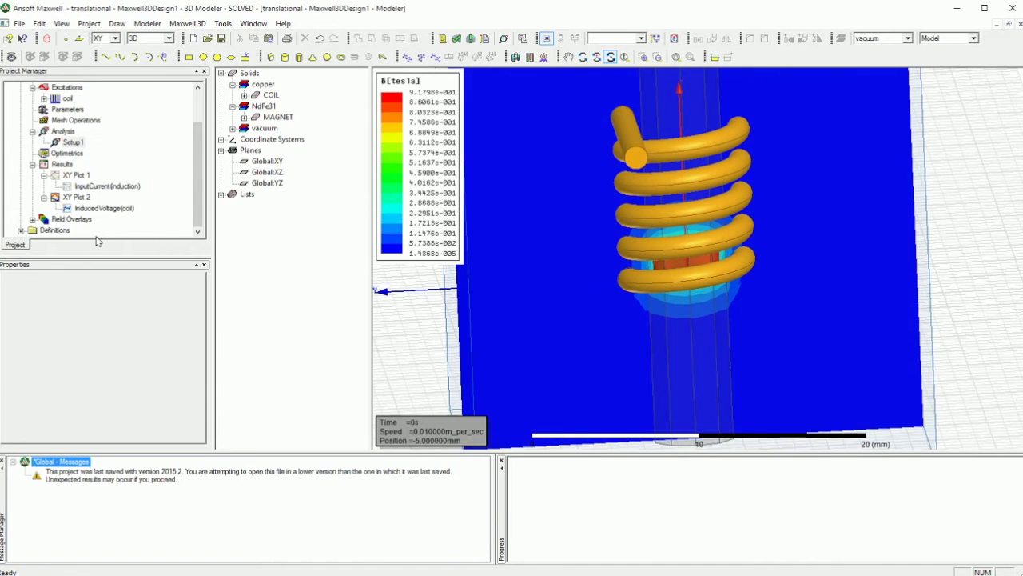
# Switch the B field plot's colour scale to Log, then turn the model upright facing the plane
pyautogui.click(32, 219)
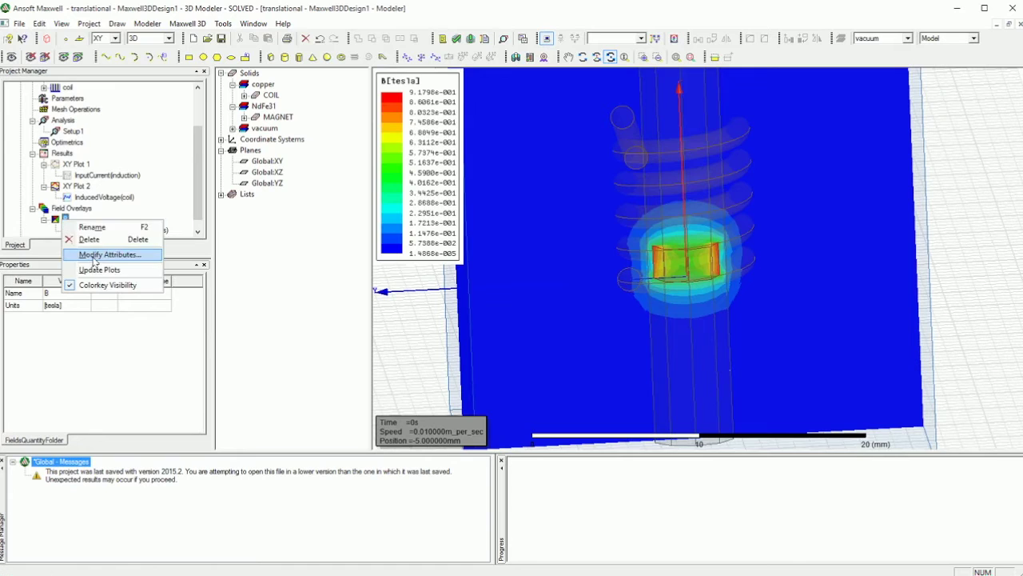
pyautogui.click(96, 255)
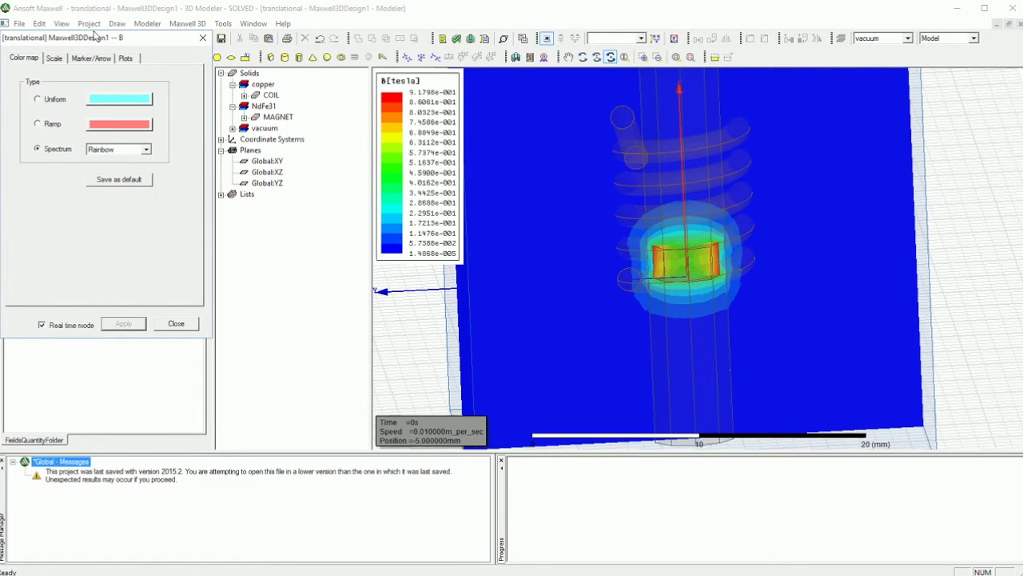
pyautogui.moveTo(94, 34); pyautogui.dragTo(239, 114)
pyautogui.click(198, 137)
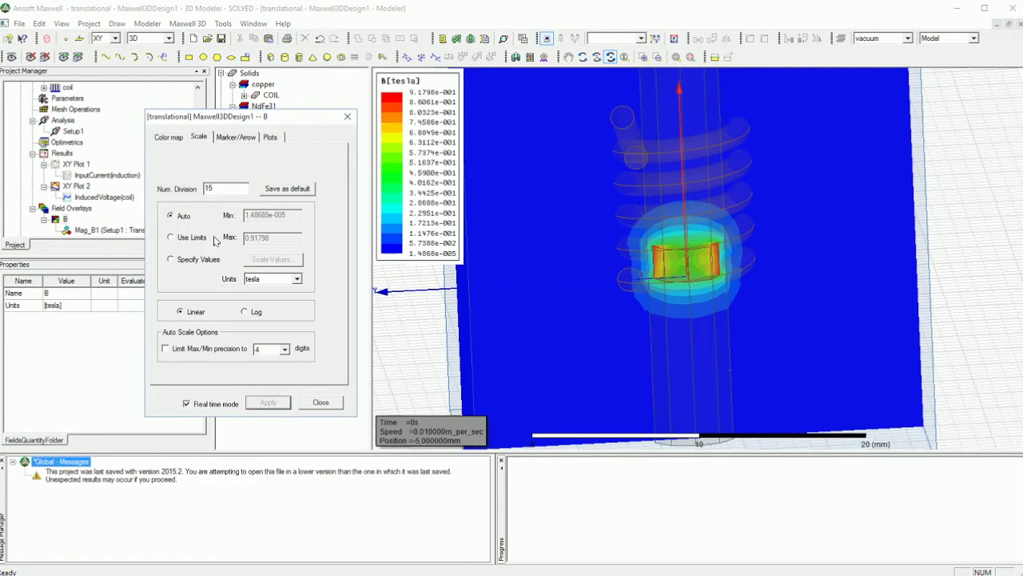
pyautogui.click(256, 315)
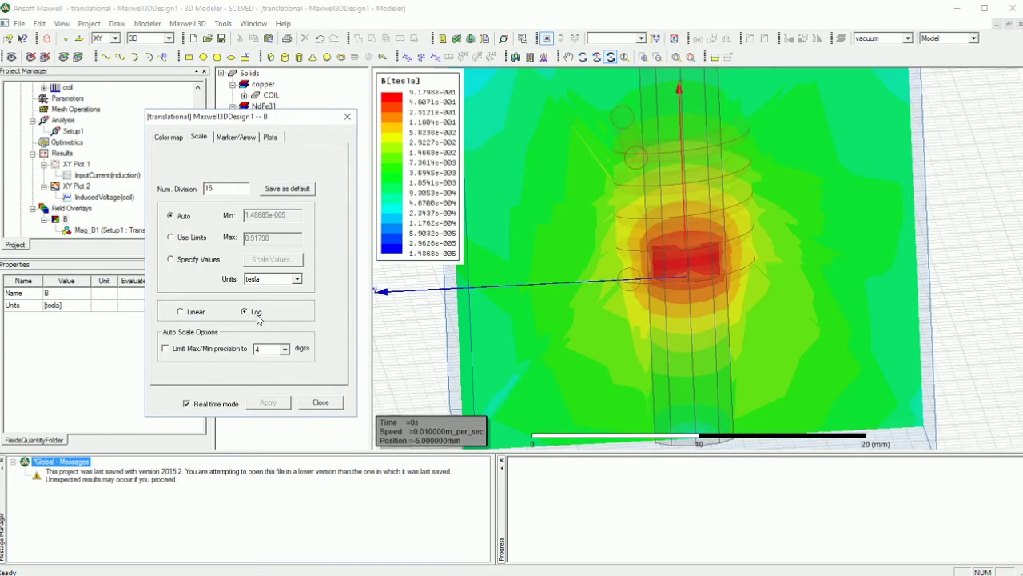
pyautogui.click(318, 402)
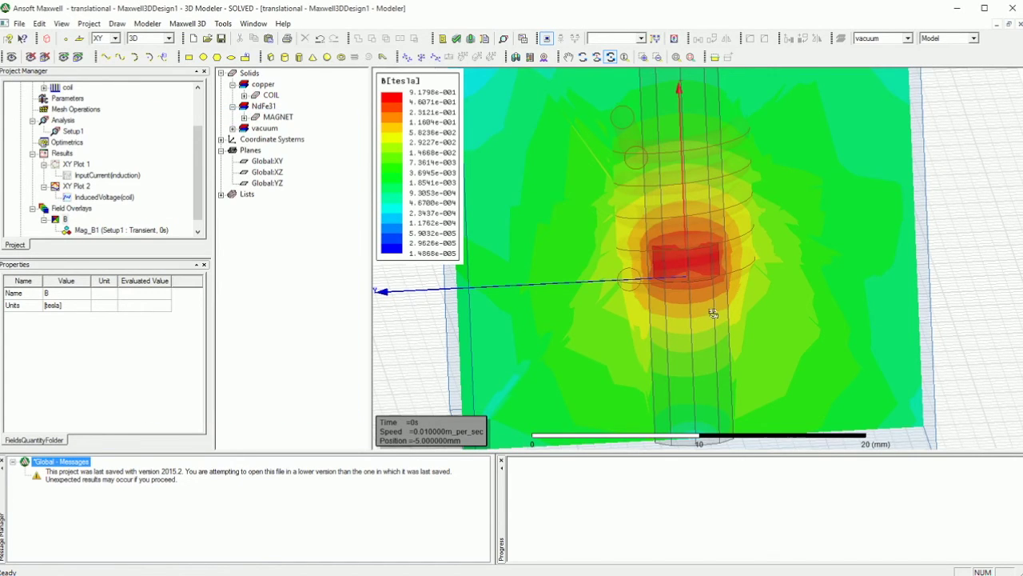
pyautogui.moveTo(649, 241); pyautogui.dragTo(764, 272)
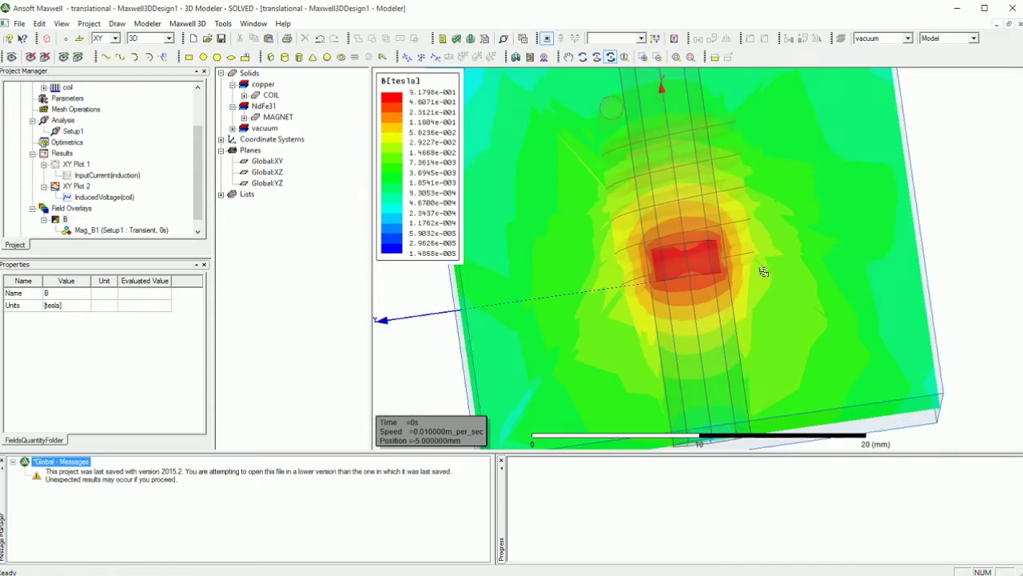
pyautogui.moveTo(968, 190); pyautogui.dragTo(708, 226)
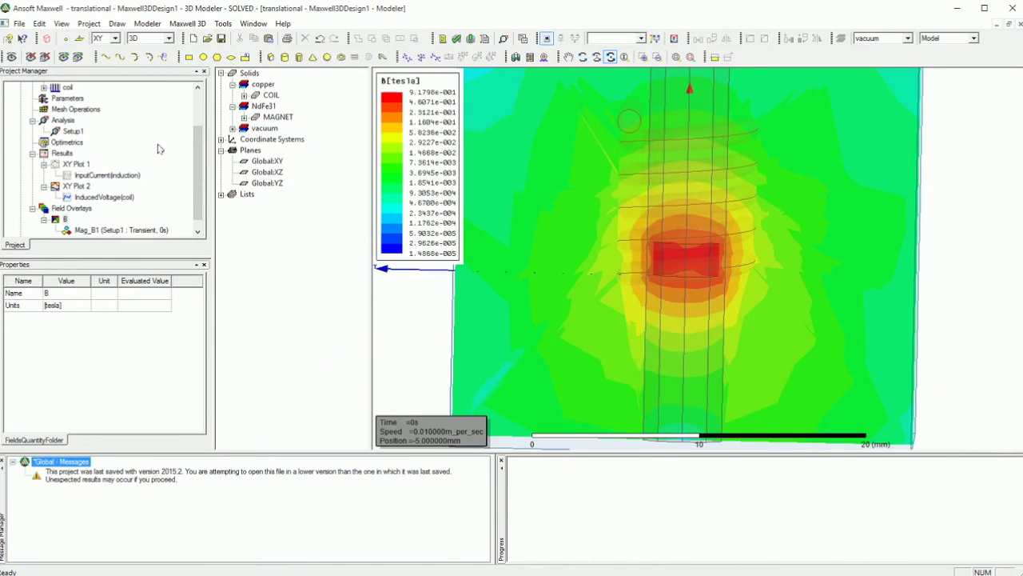
# Choose the Mag_B1 field plot as the drawing to animate
pyautogui.click(62, 23)
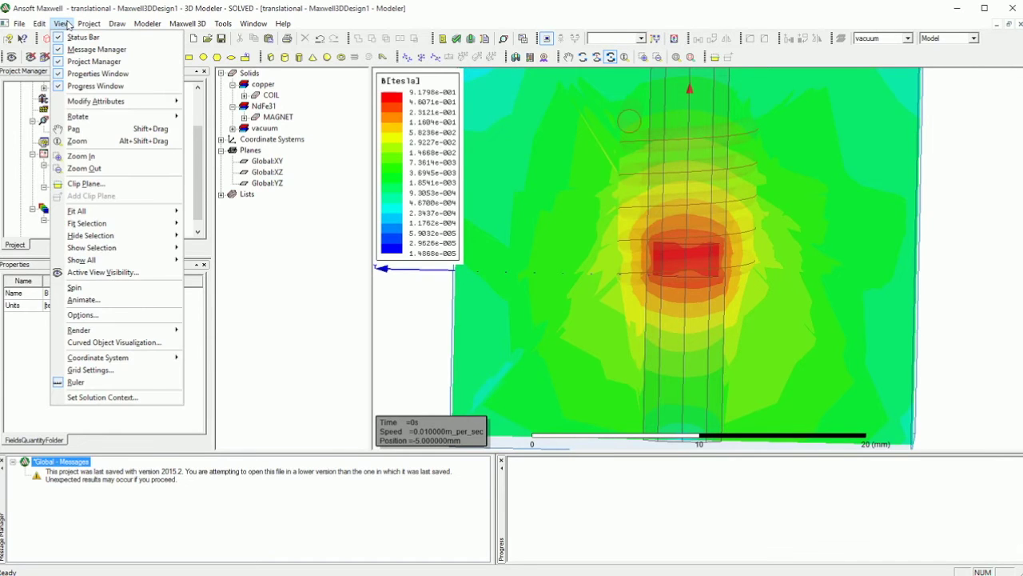
pyautogui.click(94, 299)
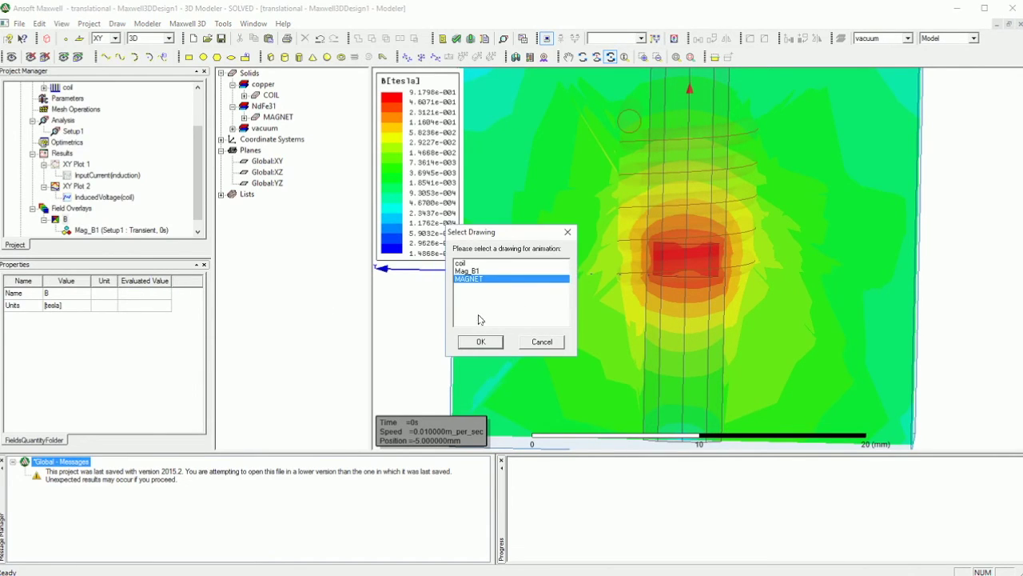
pyautogui.press('Up')
pyautogui.click(482, 341)
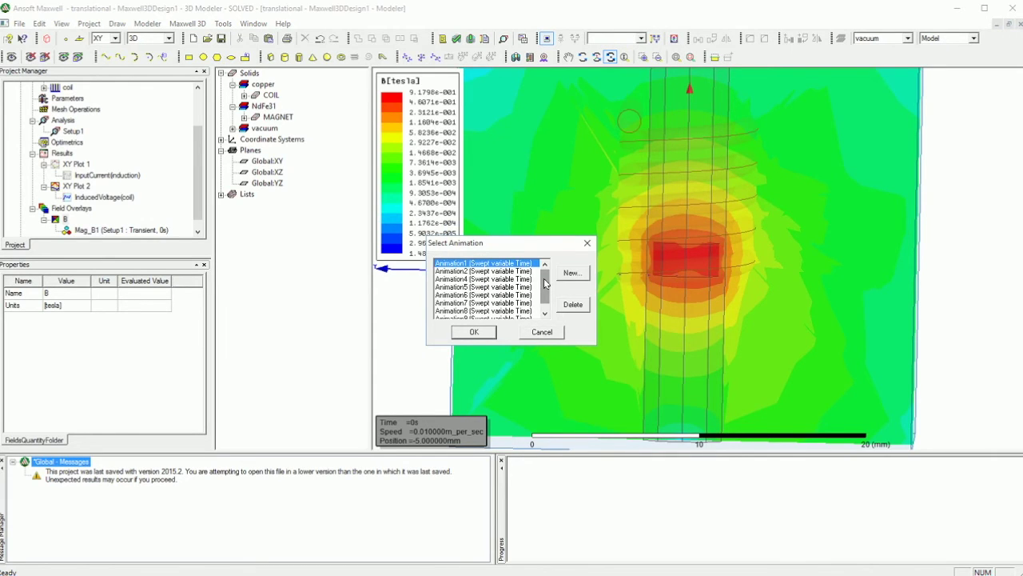
# Select Animation1 from the saved animations and start playback
pyautogui.moveTo(525, 270)
pyautogui.mouseDown()
pyautogui.moveTo(530, 326)
pyautogui.moveTo(527, 272)
pyautogui.mouseUp()
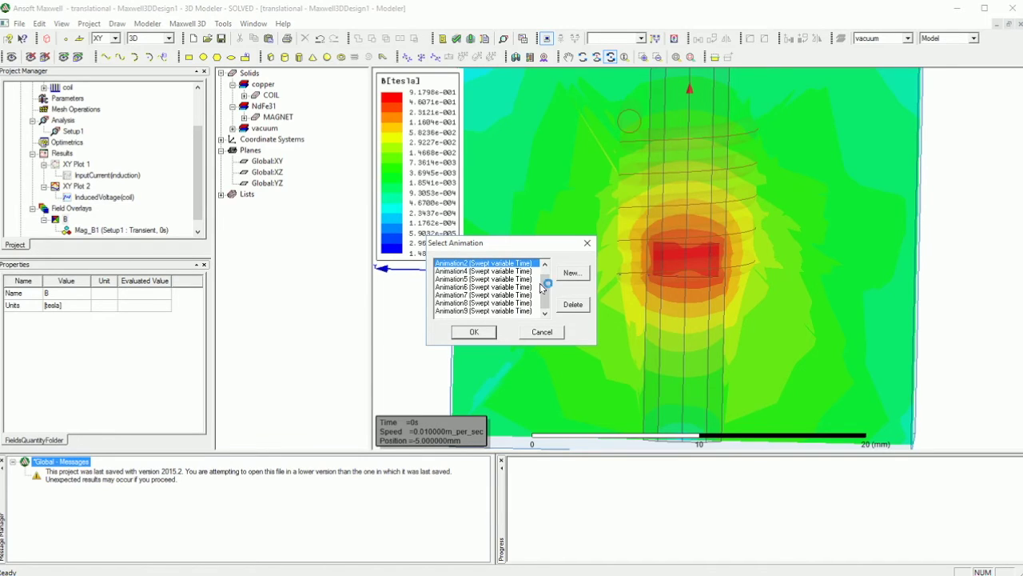
pyautogui.click(526, 310)
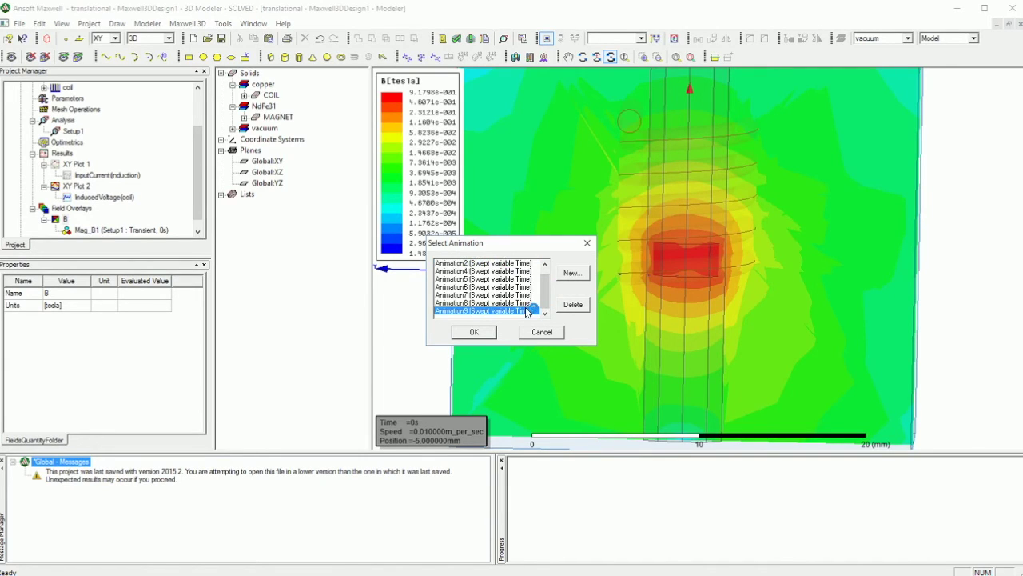
pyautogui.click(545, 263)
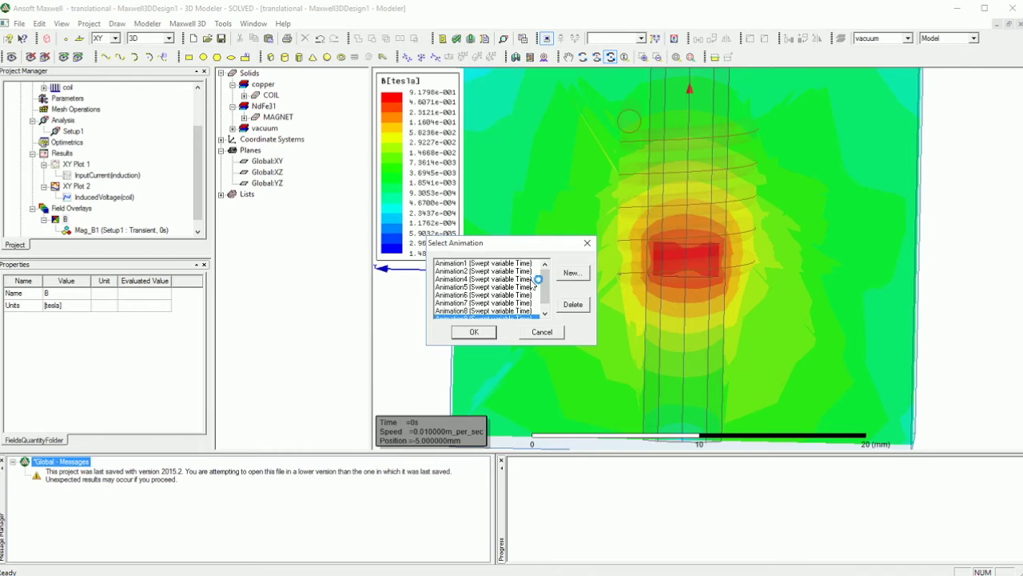
pyautogui.click(502, 279)
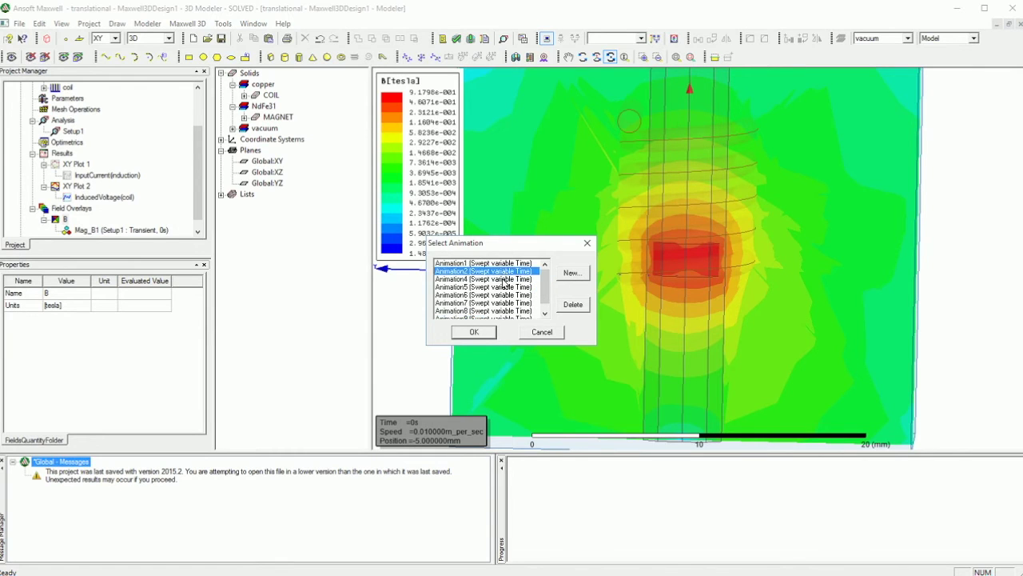
pyautogui.click(489, 264)
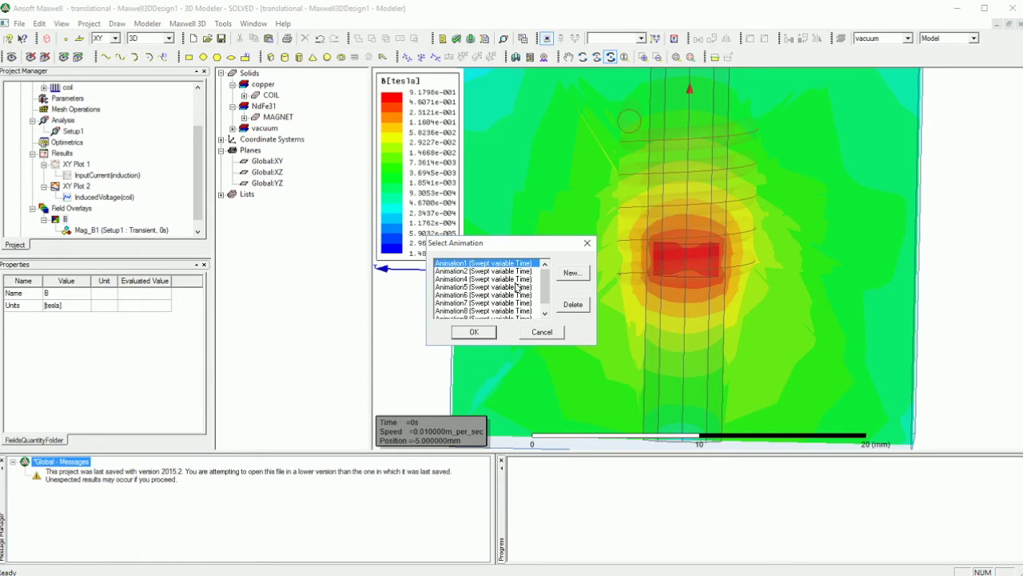
pyautogui.moveTo(543, 274)
pyautogui.mouseDown()
pyautogui.moveTo(543, 284)
pyautogui.moveTo(541, 270)
pyautogui.mouseUp()
pyautogui.click(476, 333)
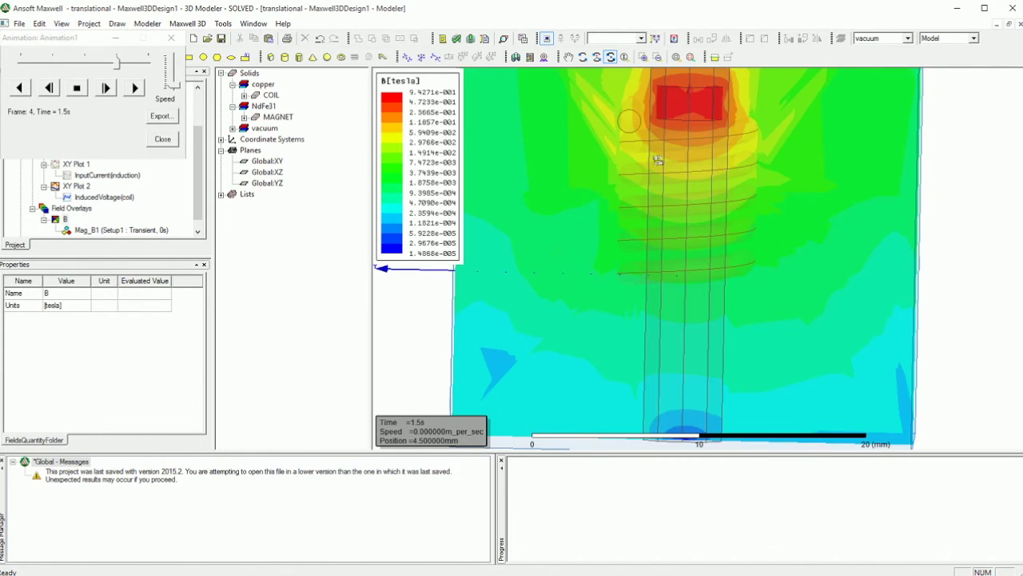
# Zoom out during playback, then close the animation so the plot returns to 0s
pyautogui.scroll(-2, 665, 210)
pyautogui.scroll(-1, 664, 209)
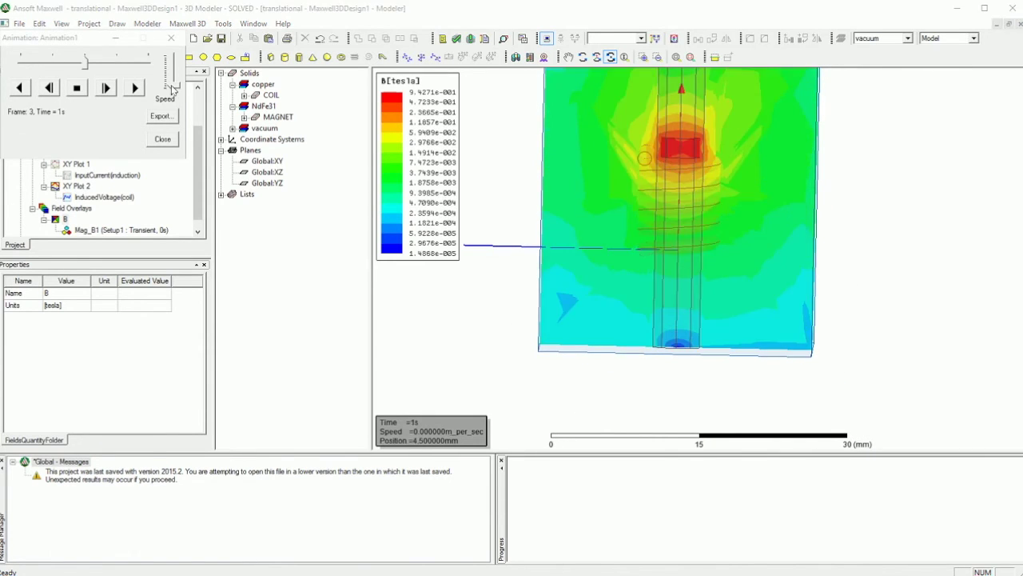
pyautogui.click(162, 106)
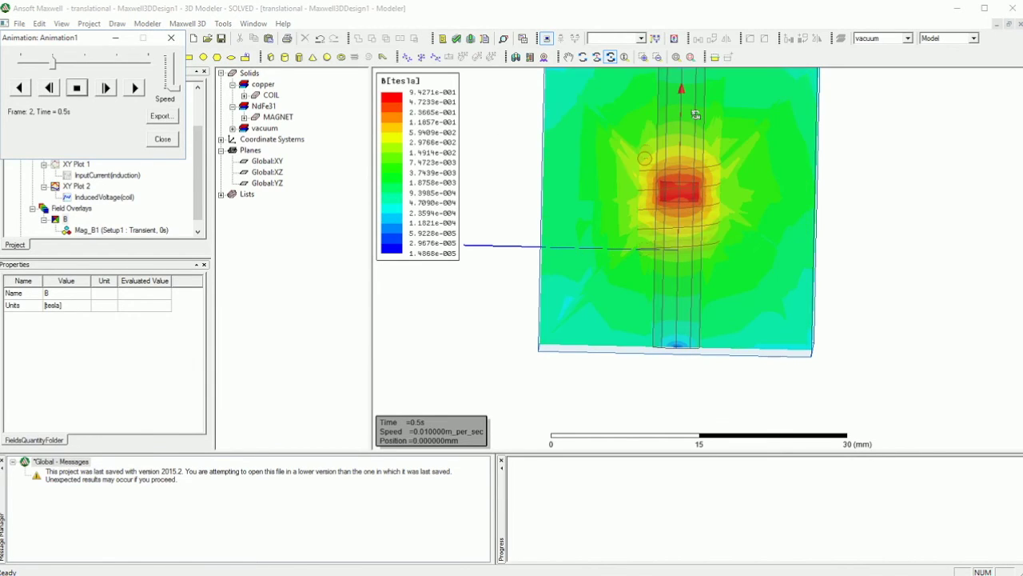
pyautogui.click(170, 38)
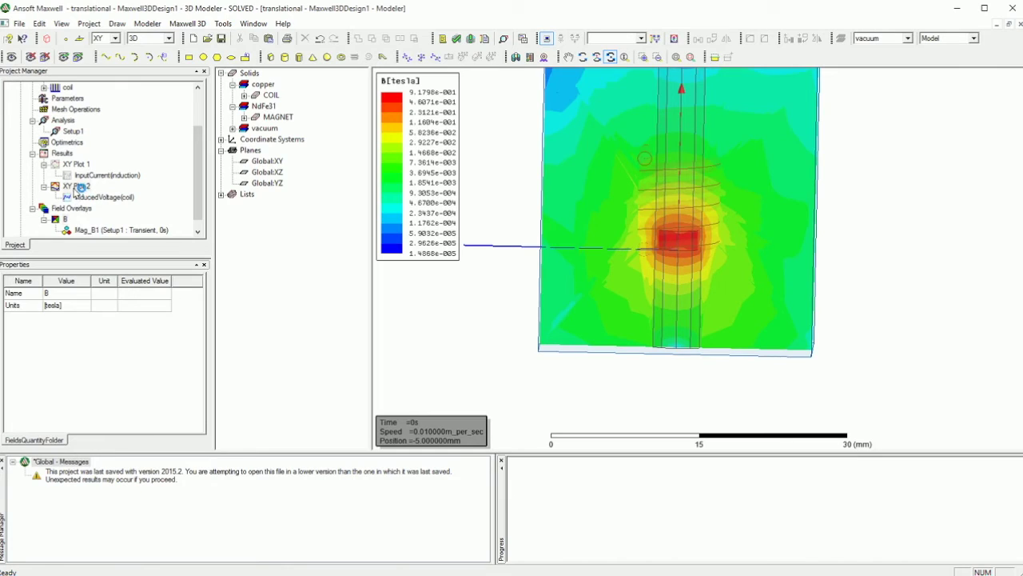
# Create a transient rectangular plot of Winding quantity Current(coil) as XY Plot 3
pyautogui.click(77, 187)
pyautogui.click(62, 152)
pyautogui.rightClick(62, 152)
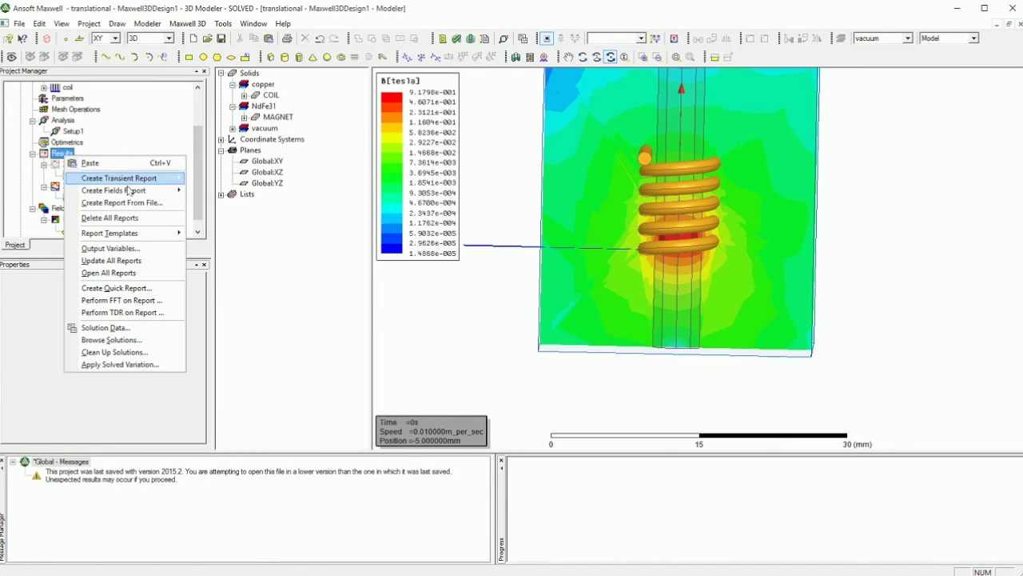
pyautogui.moveTo(125, 180)
pyautogui.click(277, 178)
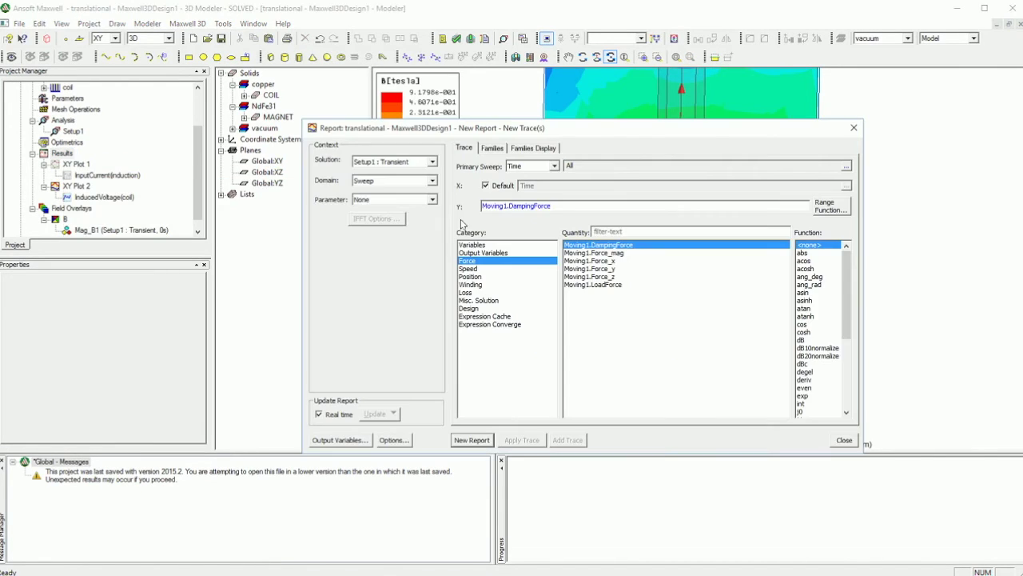
pyautogui.click(482, 285)
pyautogui.click(588, 260)
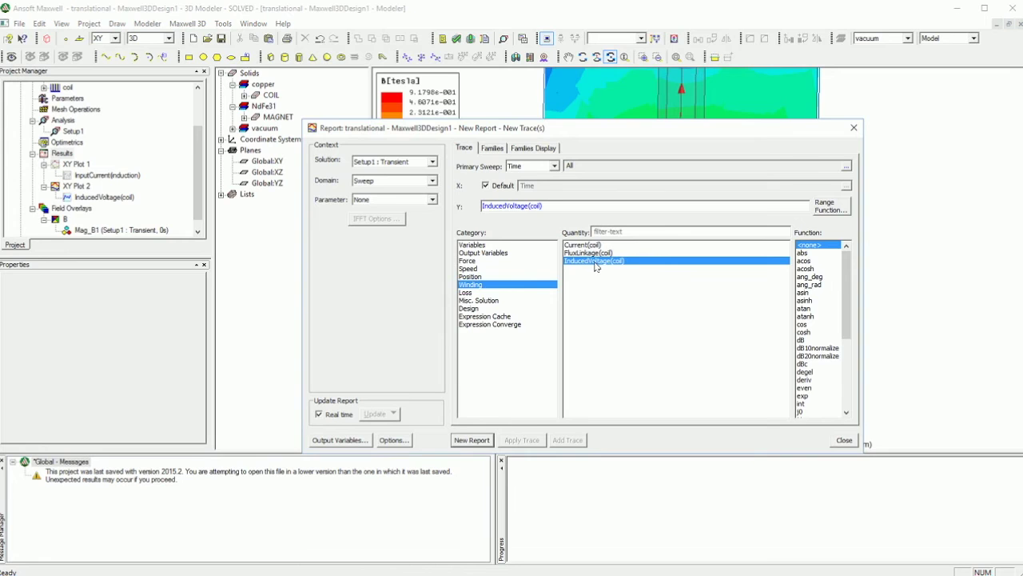
pyautogui.click(588, 245)
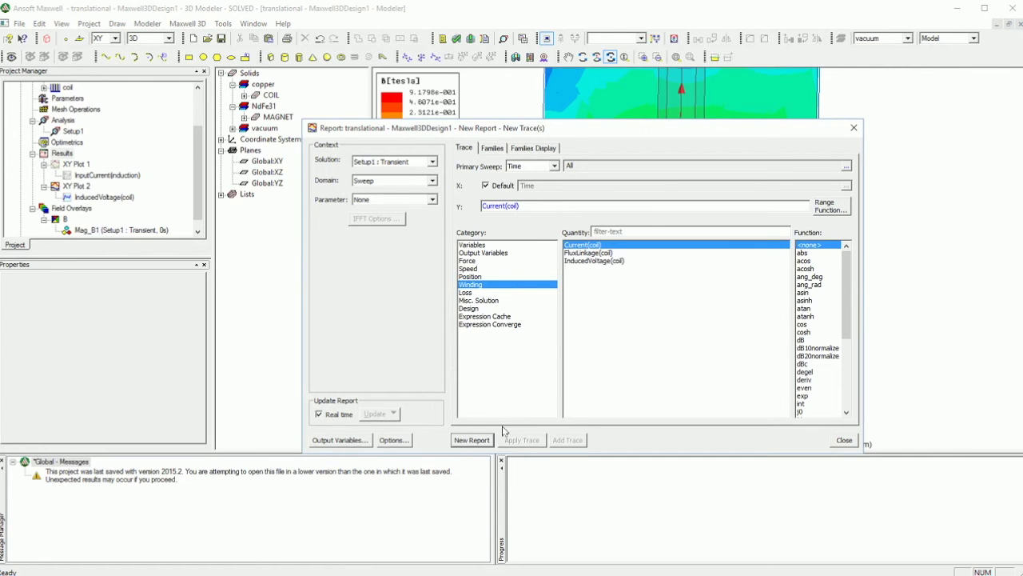
pyautogui.click(470, 440)
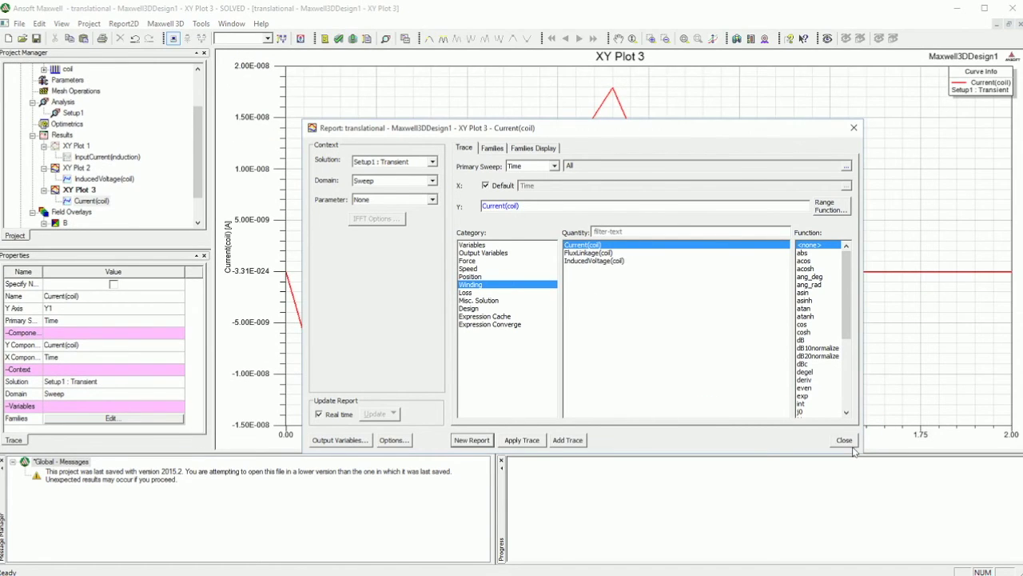
# Close the Report dialog and re-maximize the plot and program windows
pyautogui.click(844, 441)
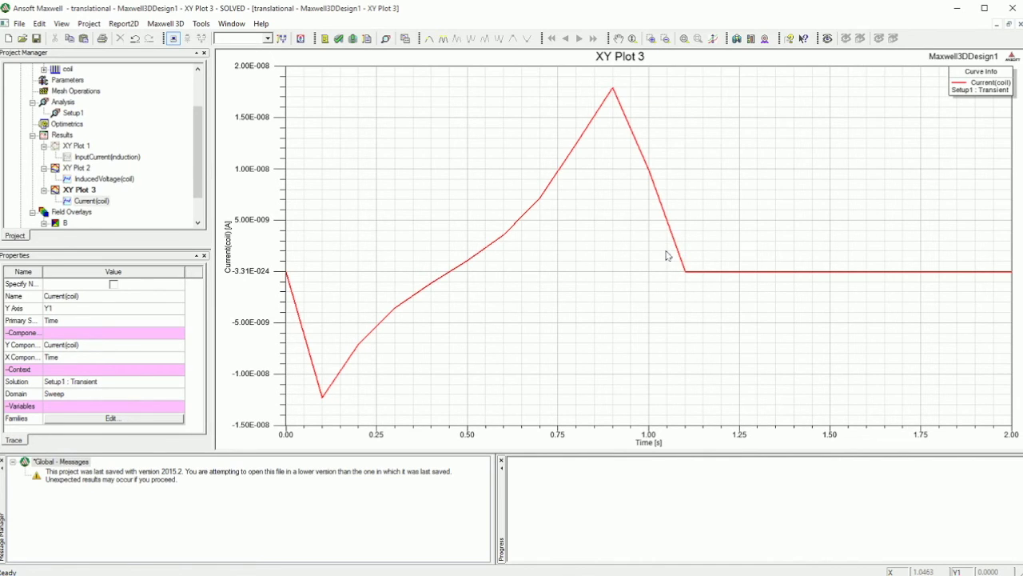
pyautogui.doubleClick(484, 15)
pyautogui.doubleClick(485, 320)
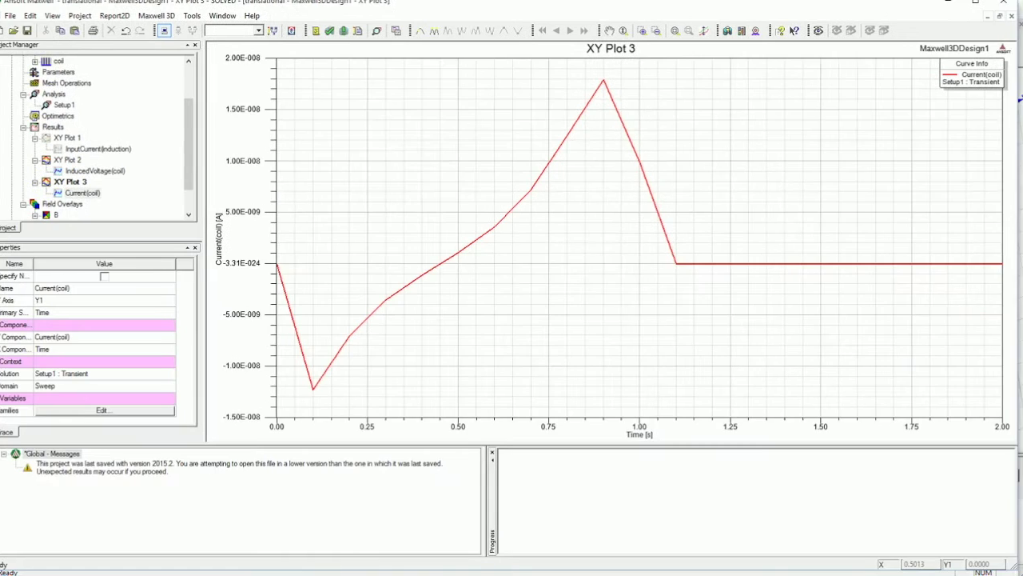
pyautogui.doubleClick(472, 7)
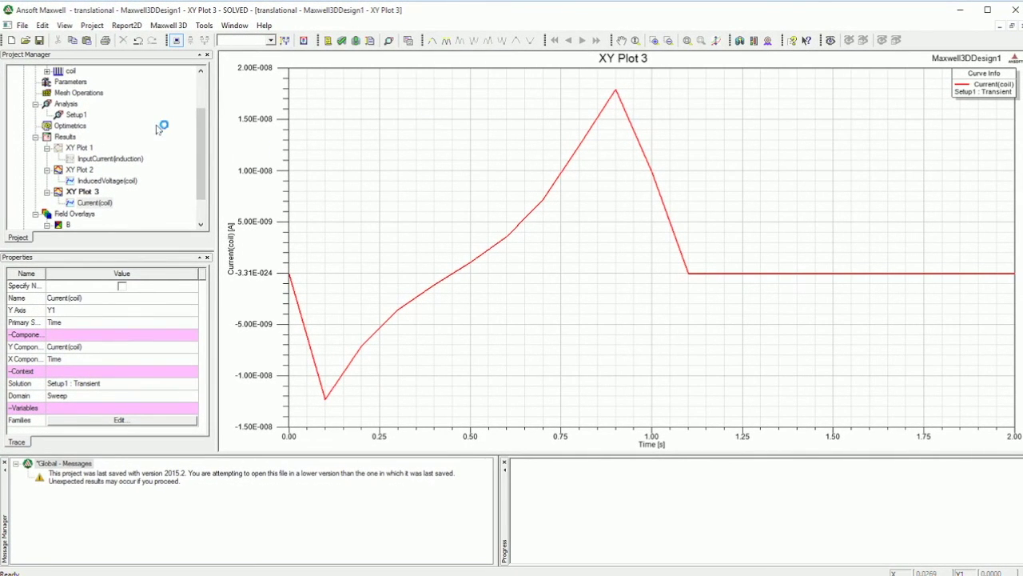
# Reopen the Maxwell3DDesign1 3D Modeler window from the Project Manager tree
pyautogui.scroll(2, 78, 139)
pyautogui.doubleClick(80, 83)
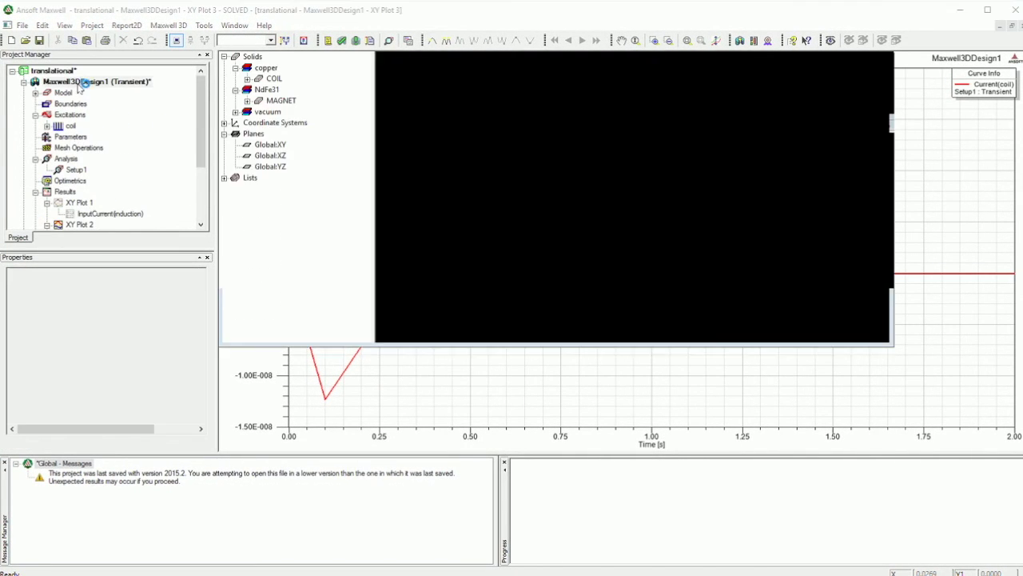